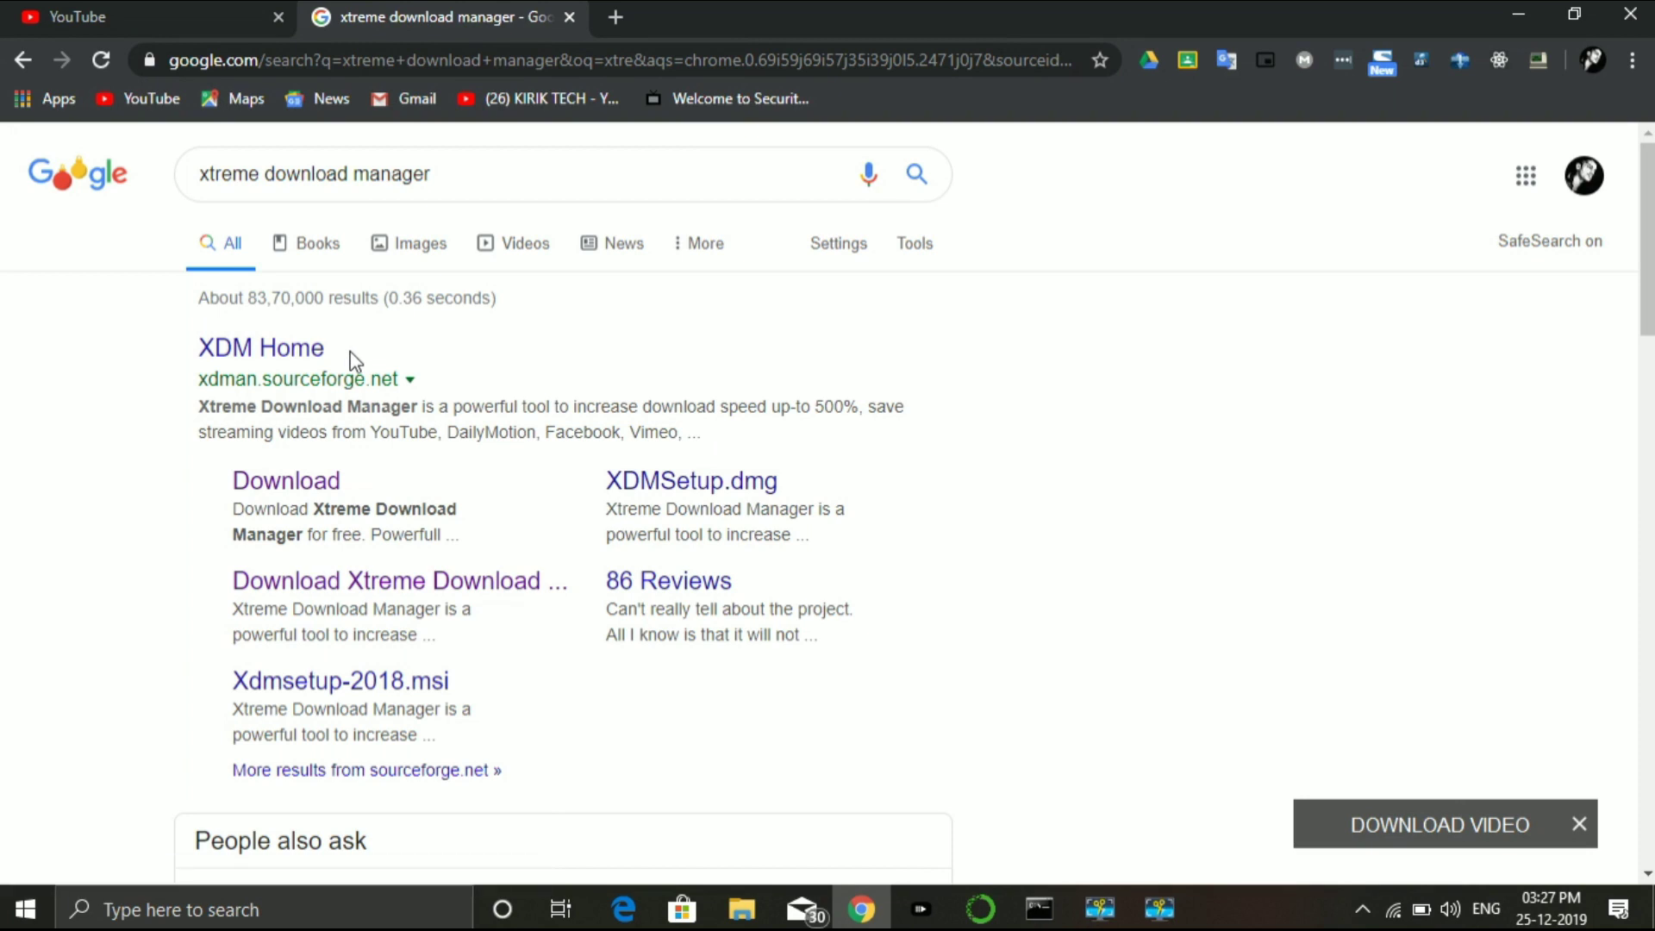
Open the XDM Home site from the search results and go through its description to the Downloads table
left_click(298, 353)
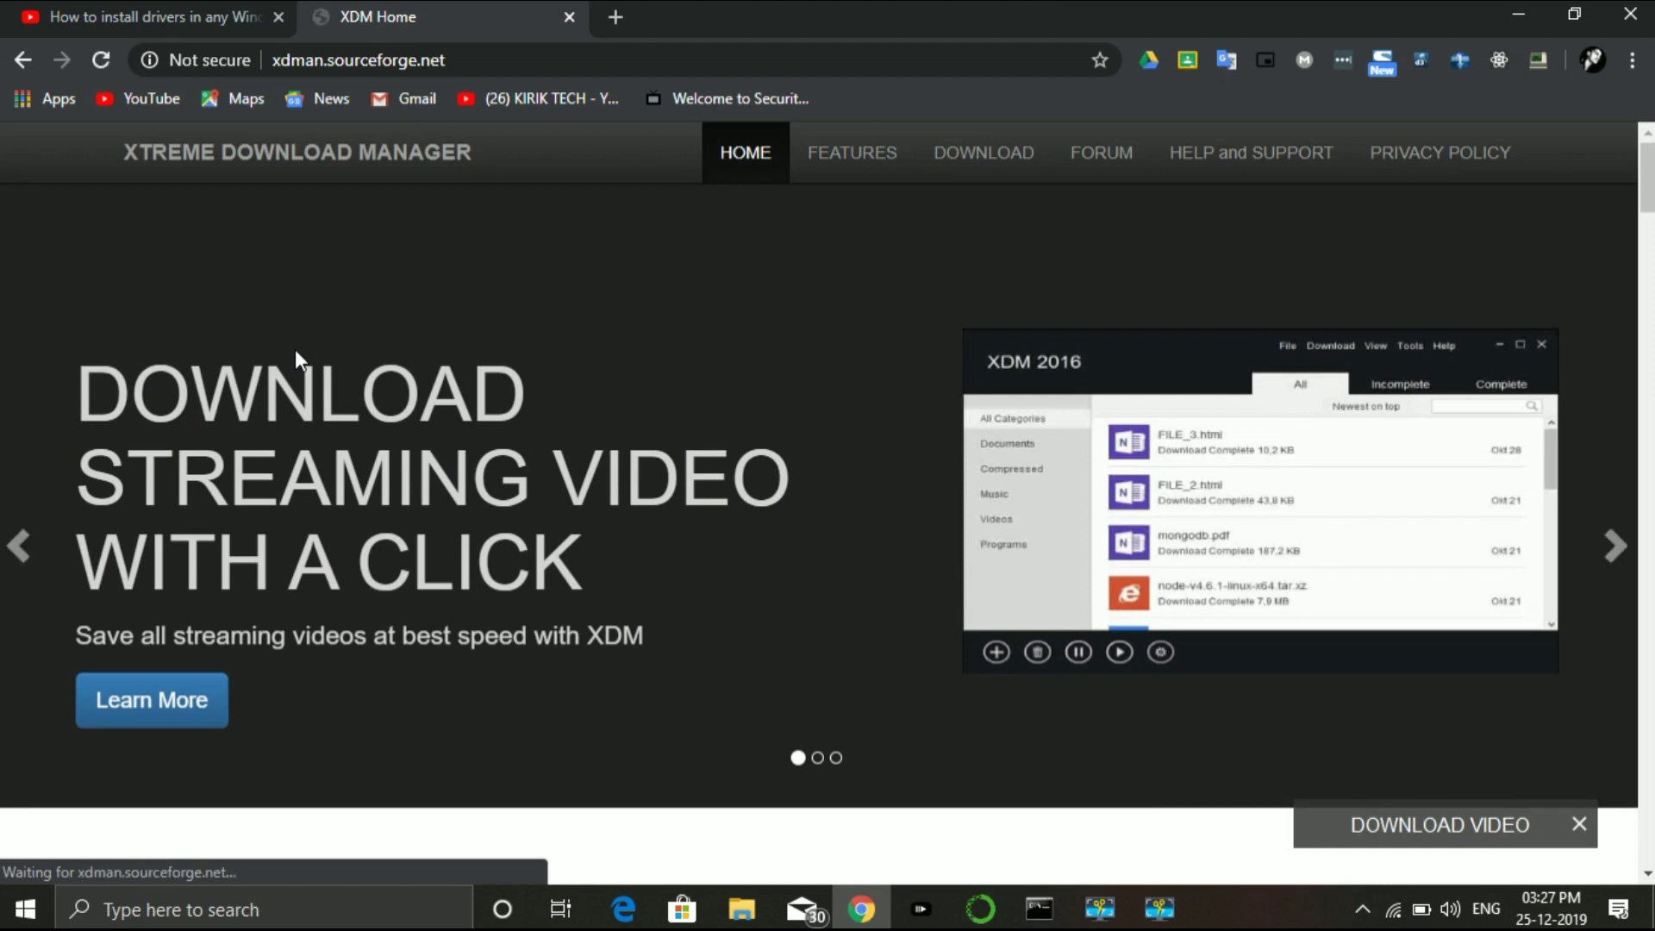
scroll(408, 281, "down", 2)
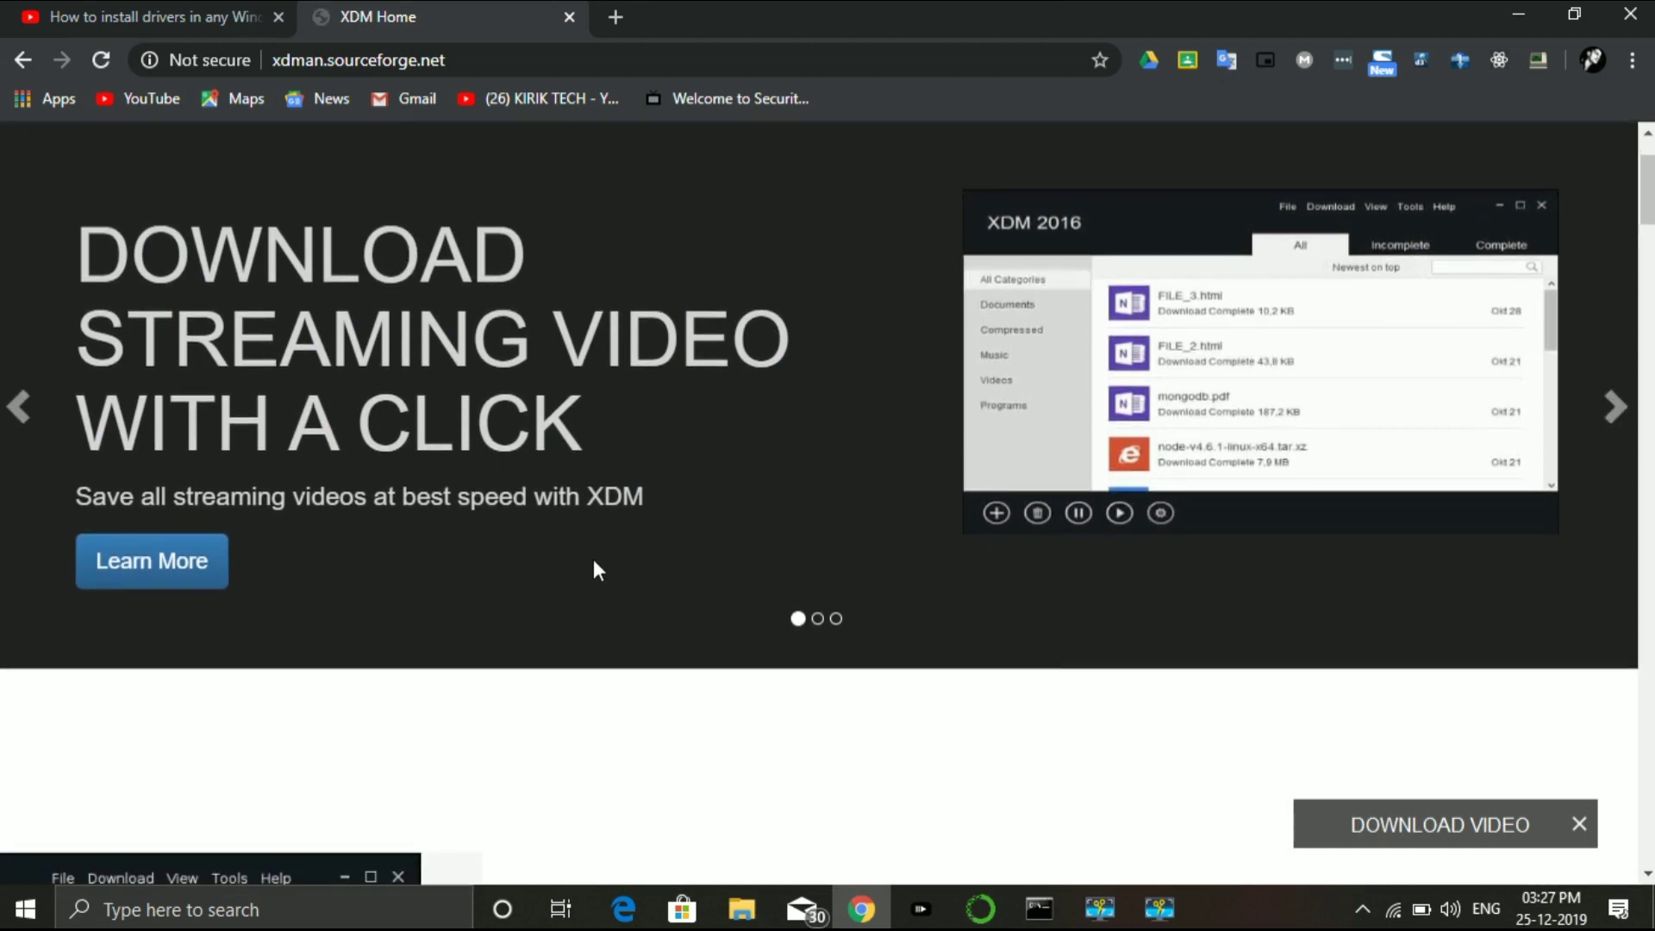
scroll(595, 570, "down", 4)
scroll(594, 558, "down", 1)
scroll(593, 560, "up", 1)
scroll(593, 560, "down", 3)
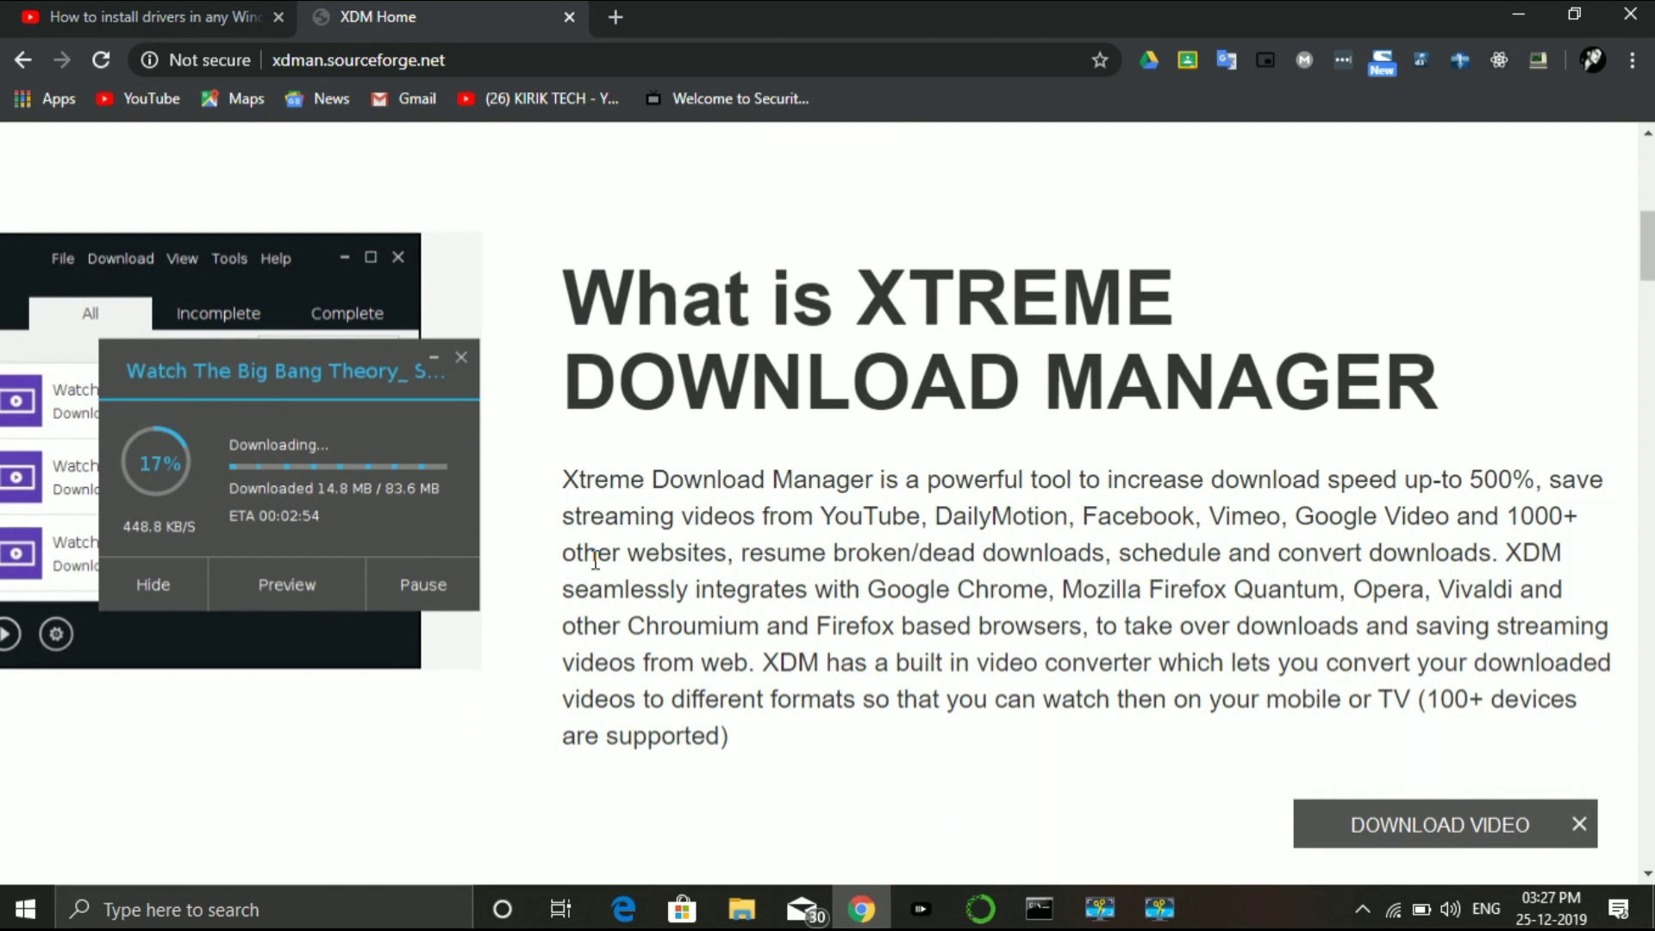
scroll(595, 561, "down", 1)
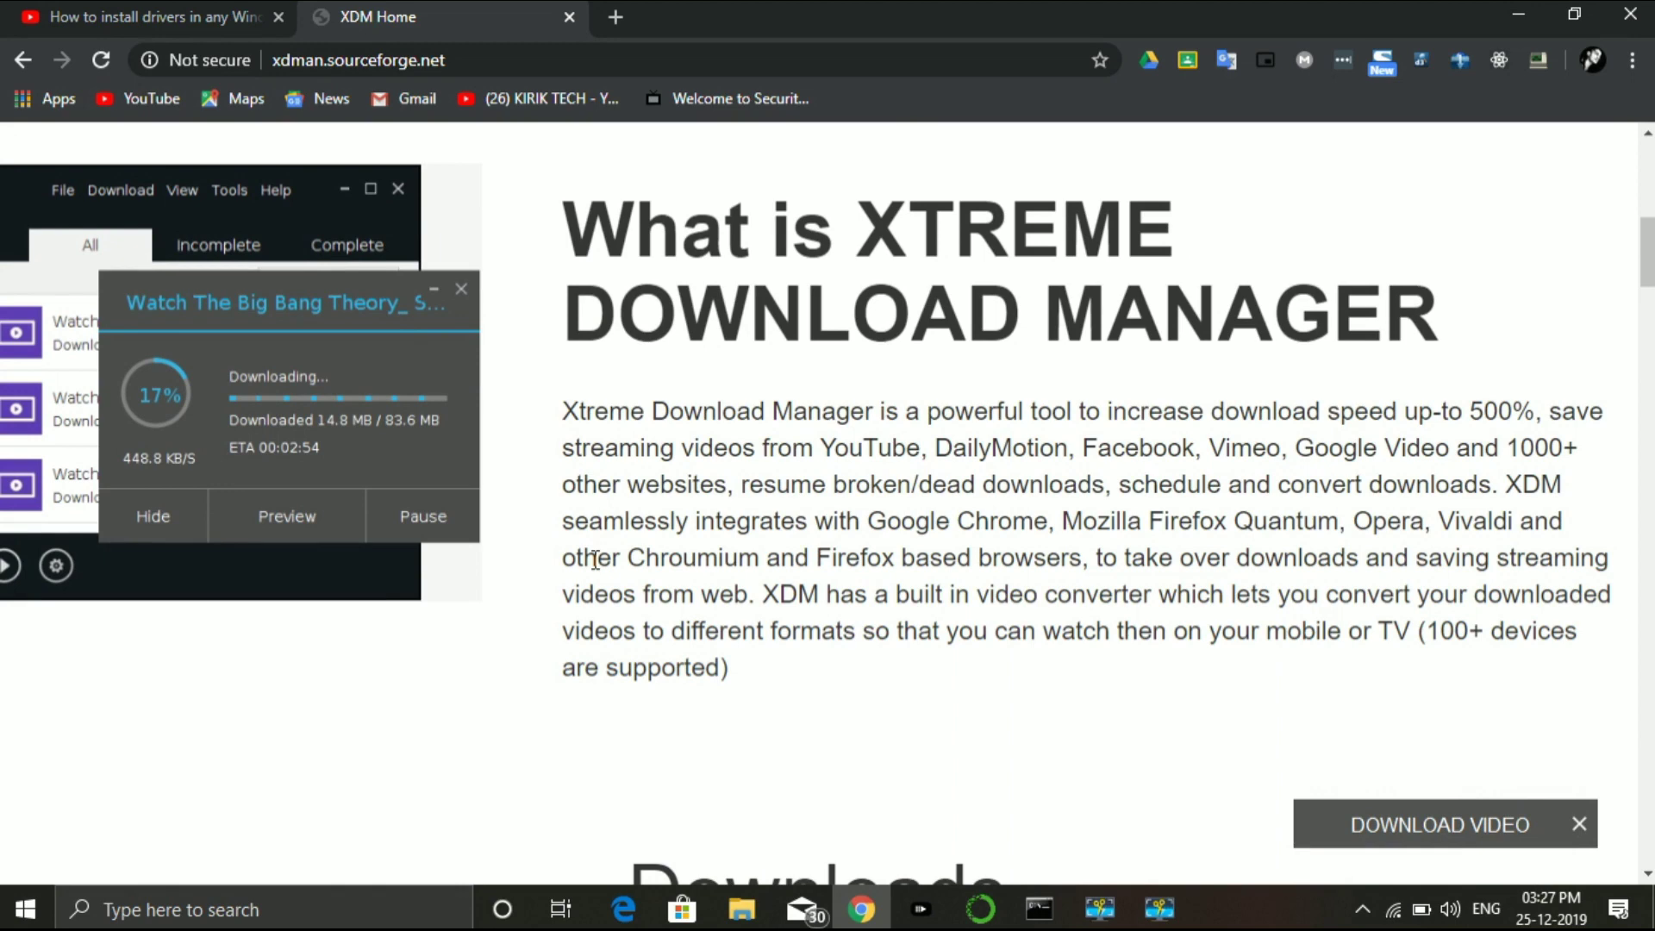
scroll(595, 560, "down", 8)
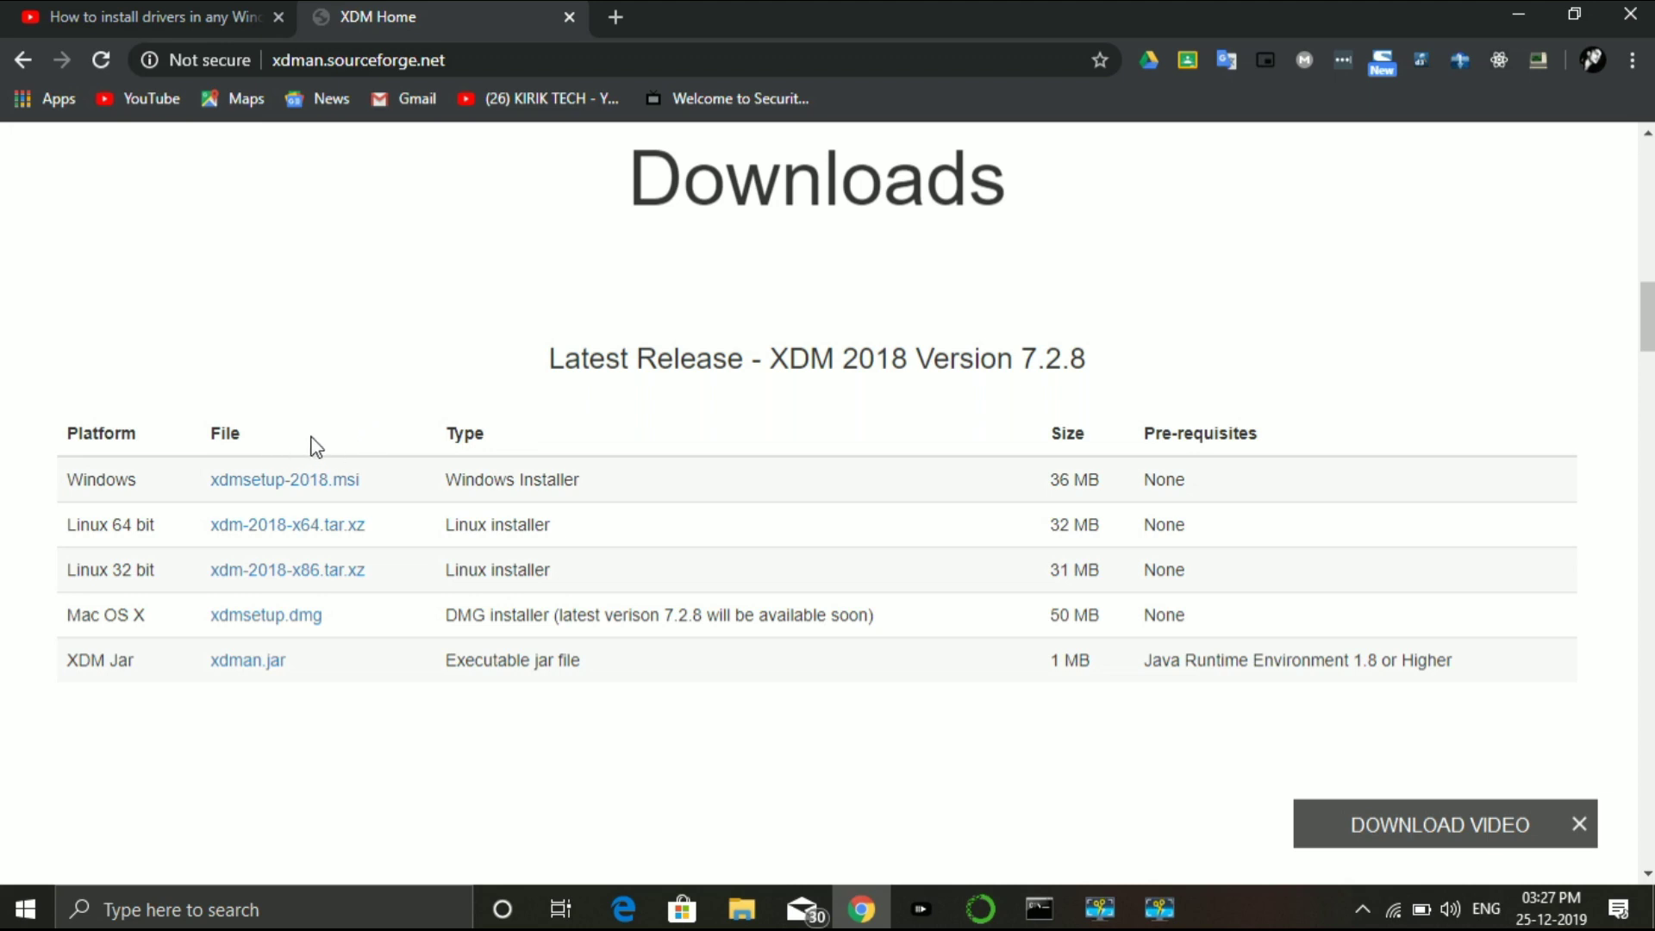
Start downloading the Windows installer xdmsetup-2018.msi and pause the transfer
left_click(292, 485)
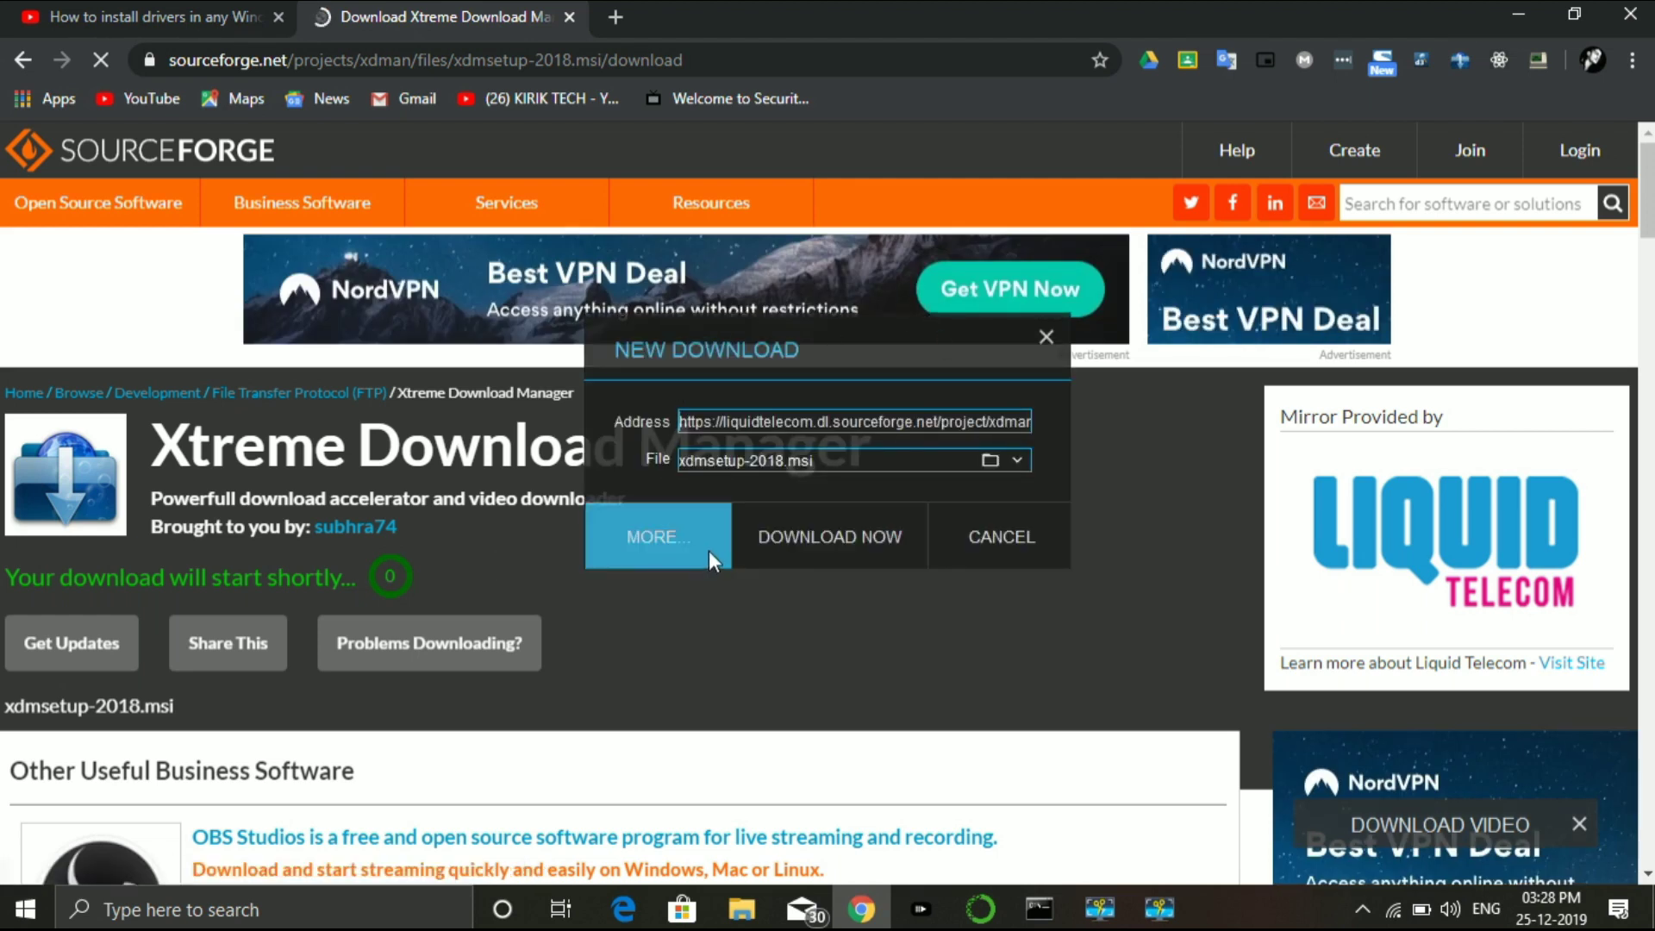
left_click(757, 556)
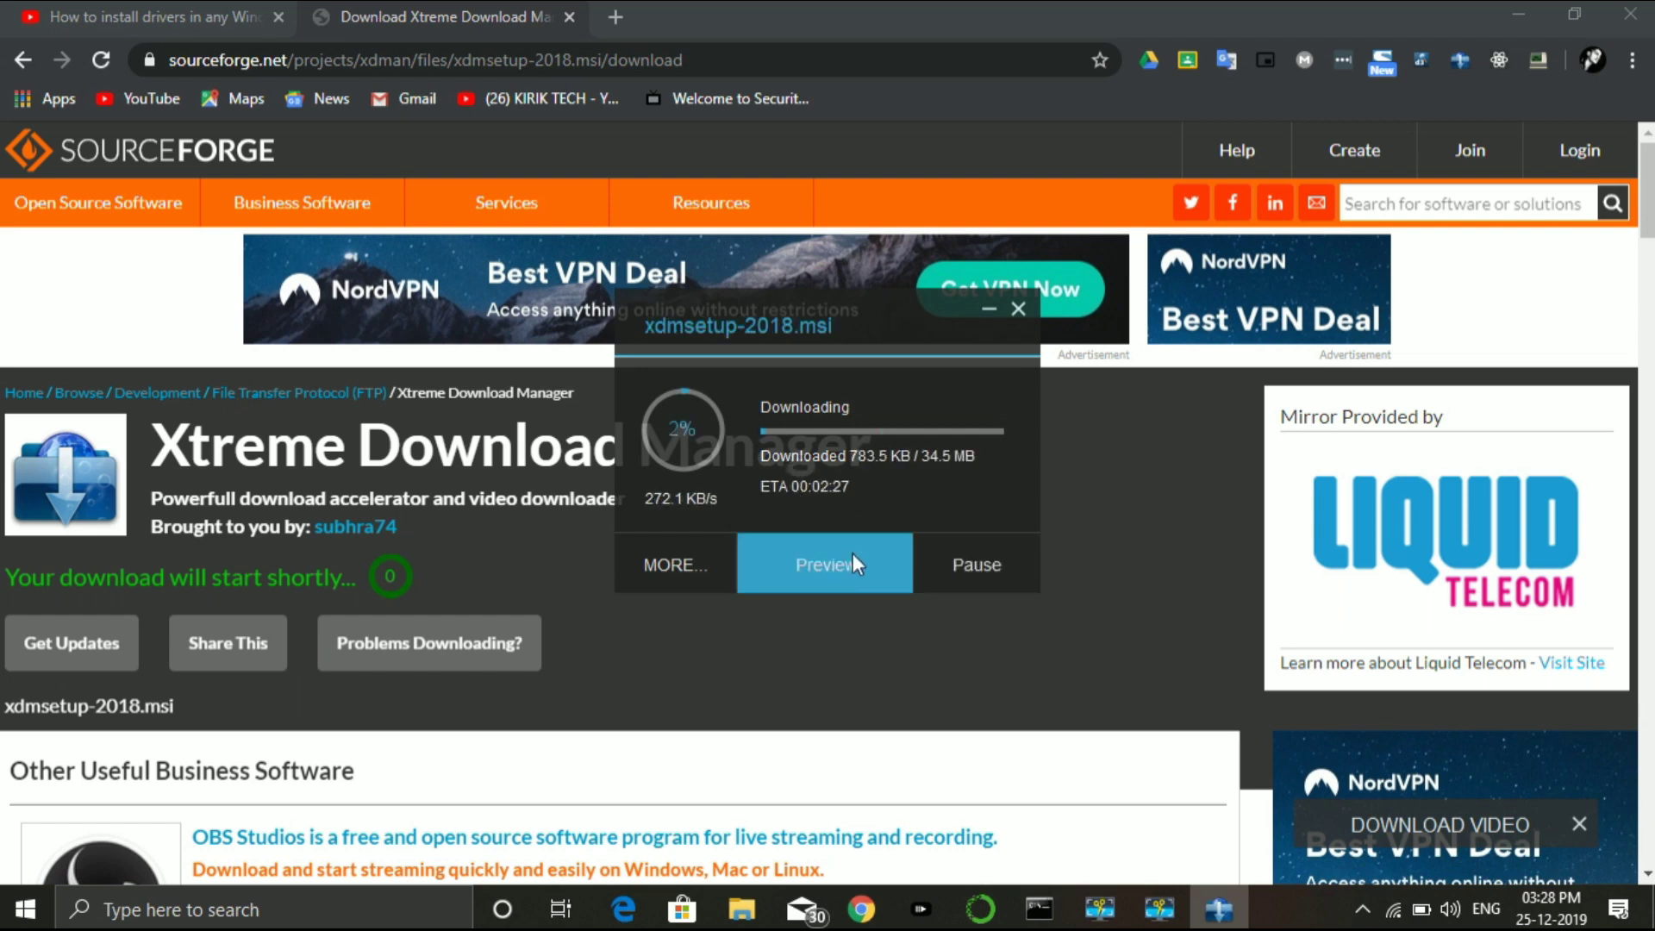
left_click(971, 576)
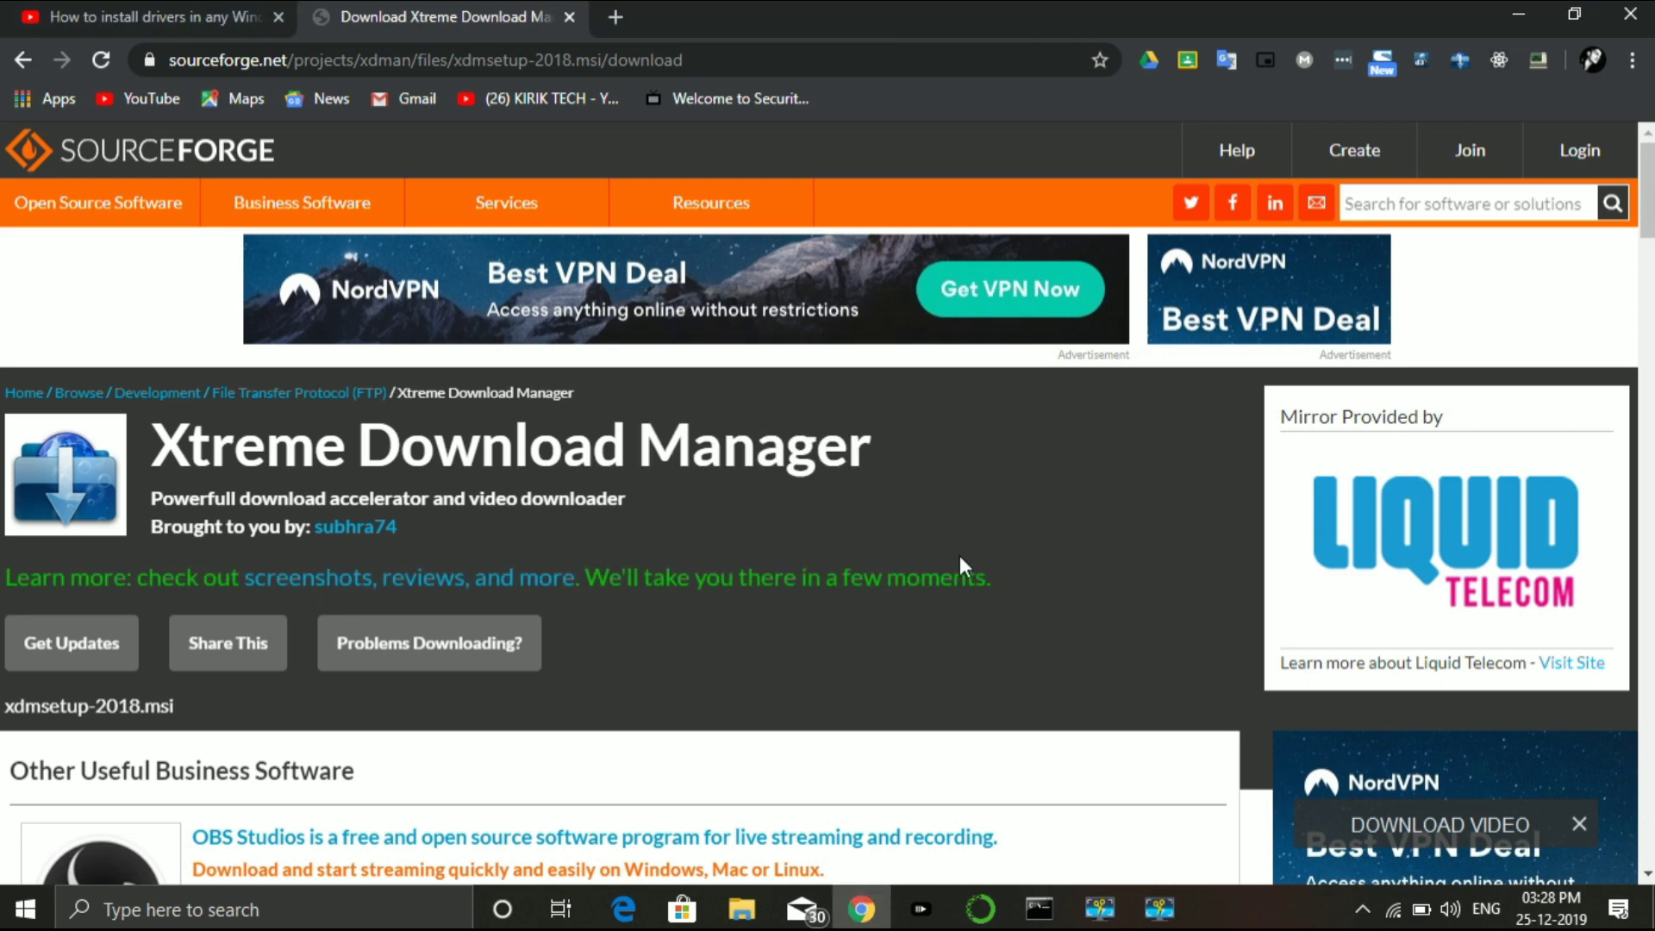
Move the Xtreme Download Manager desktop shortcut to an empty spot, launch it and dismiss the floating video download prompt
key("super+d")
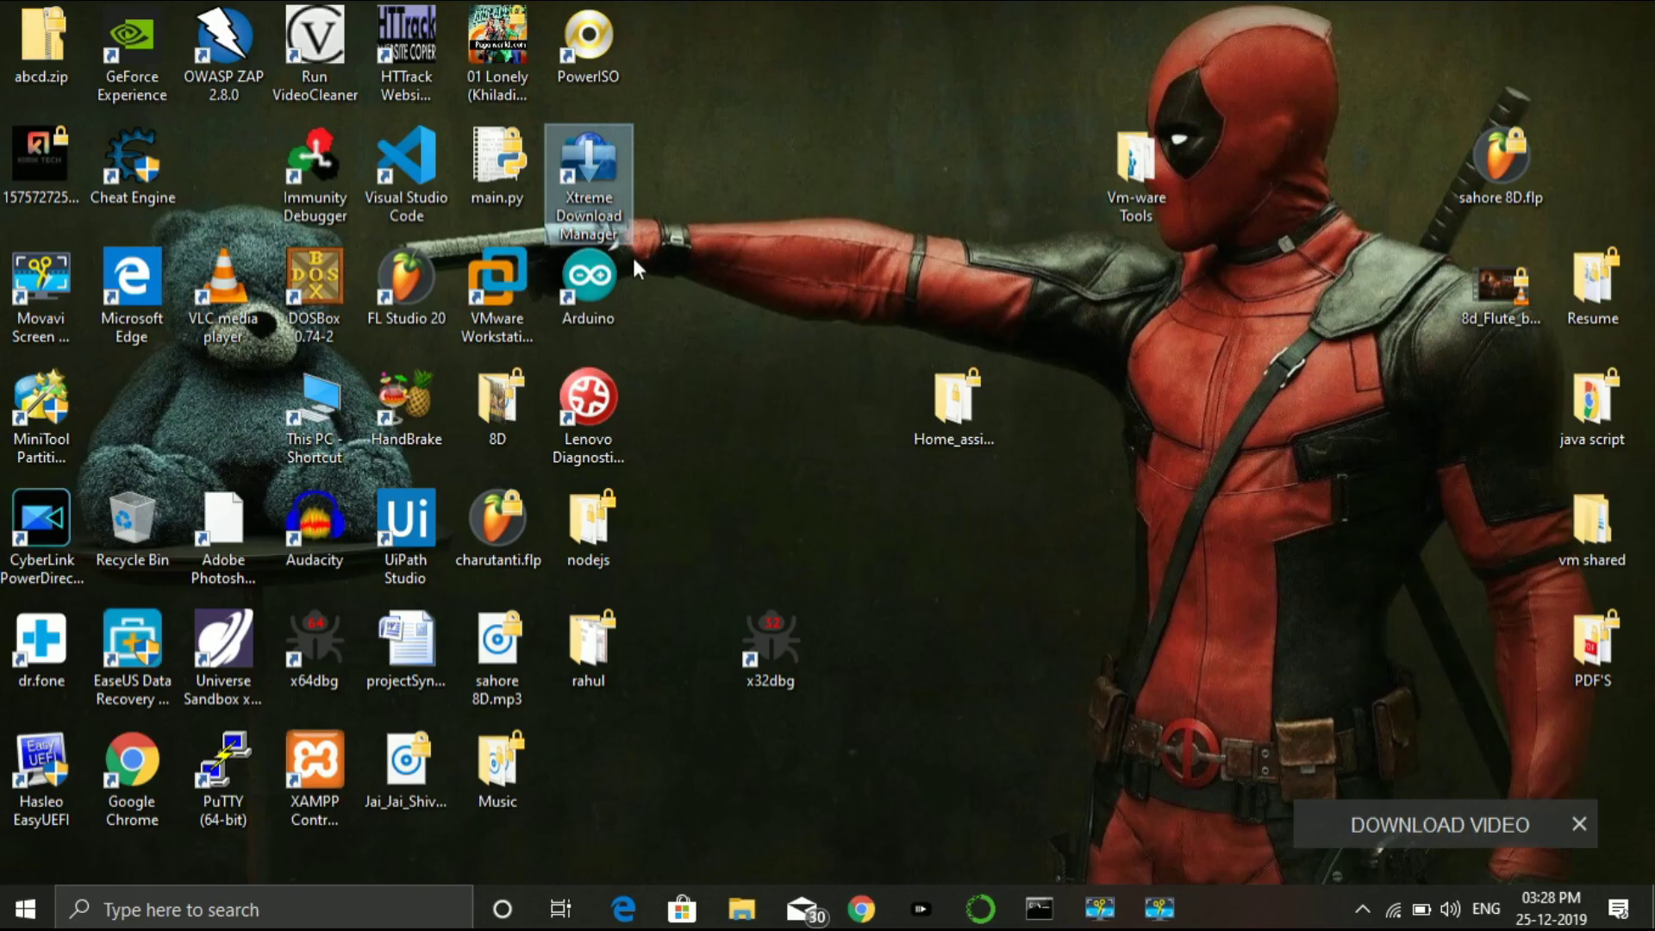
left_click_drag(599, 185, 797, 177)
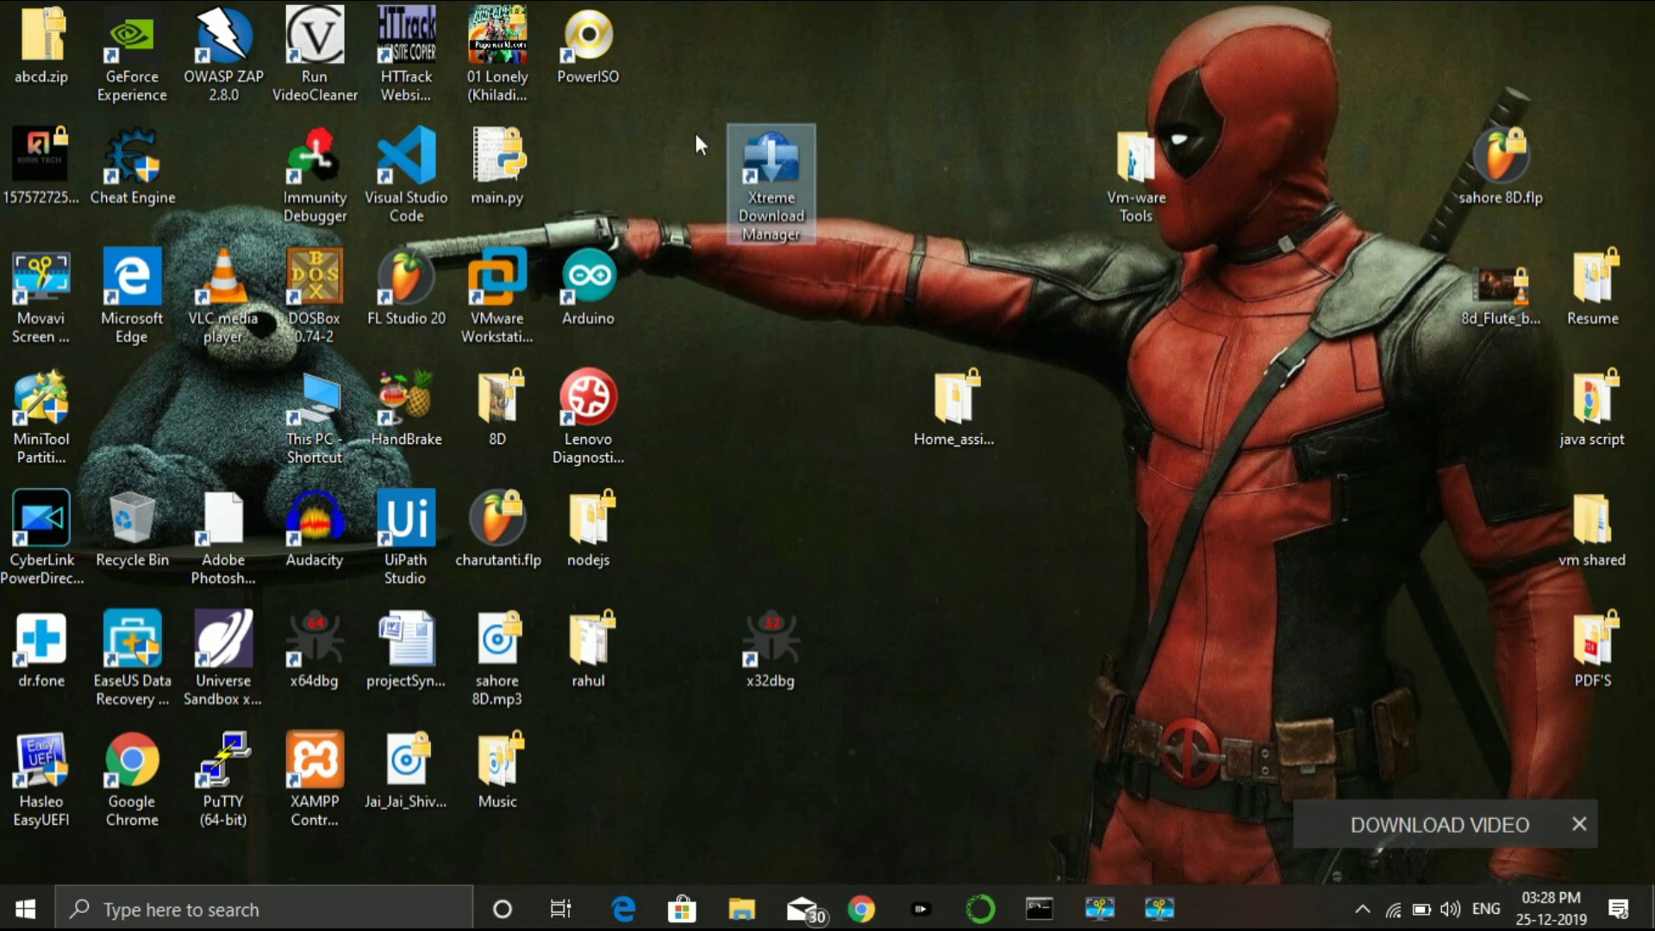
double_click(769, 185)
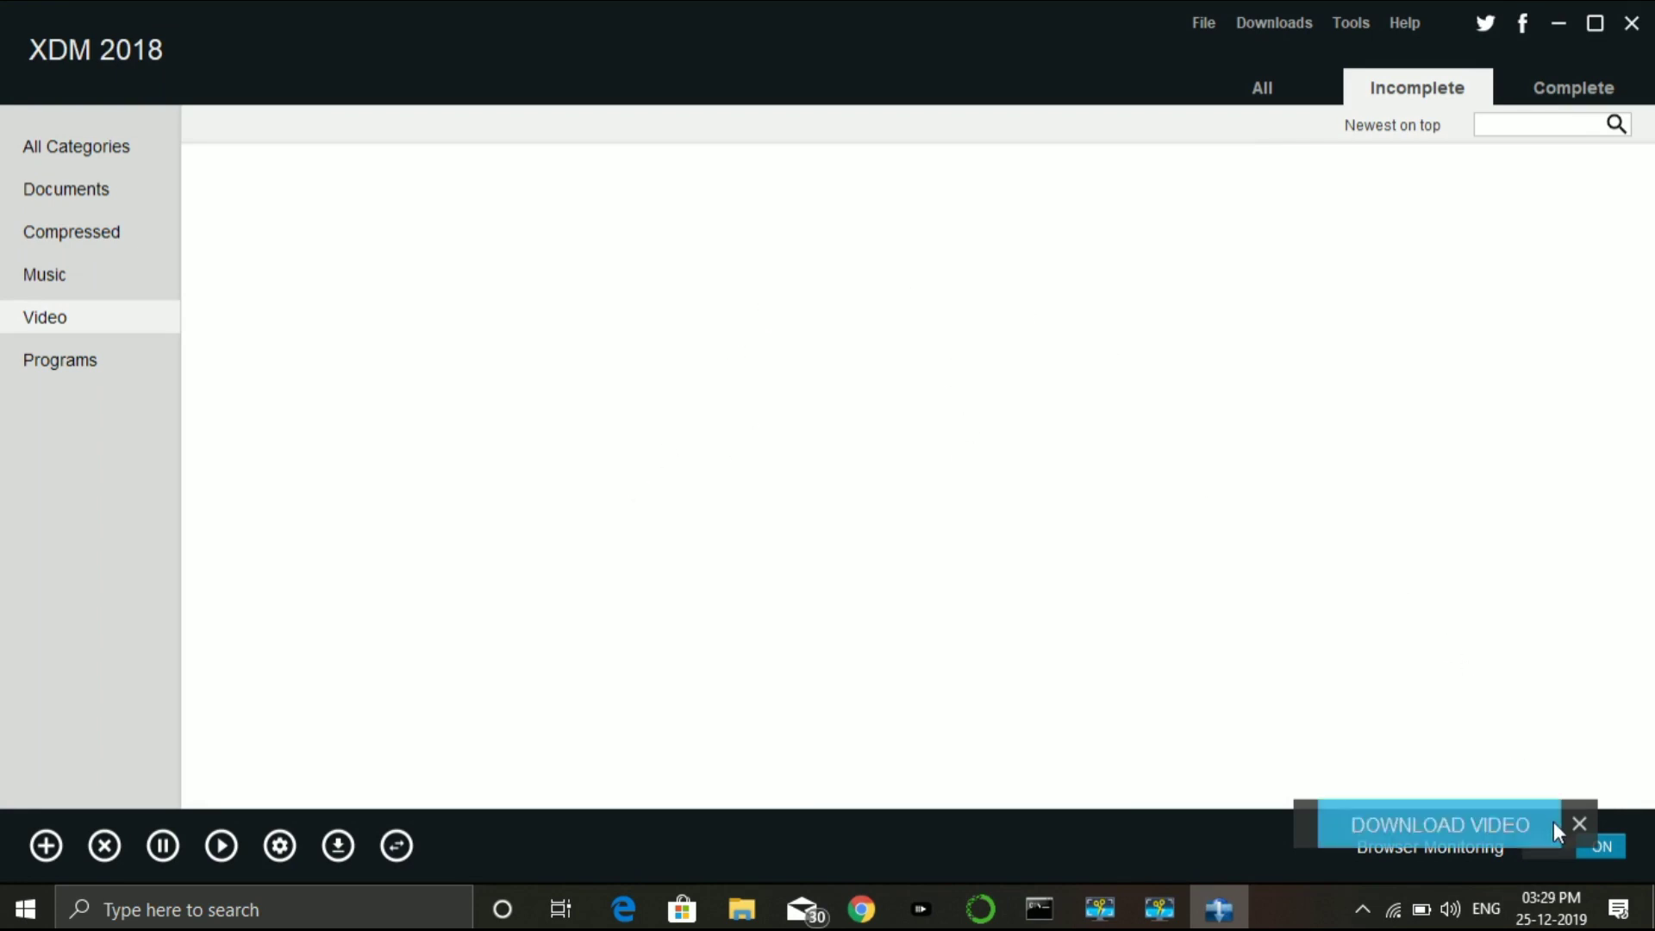
left_click(1577, 823)
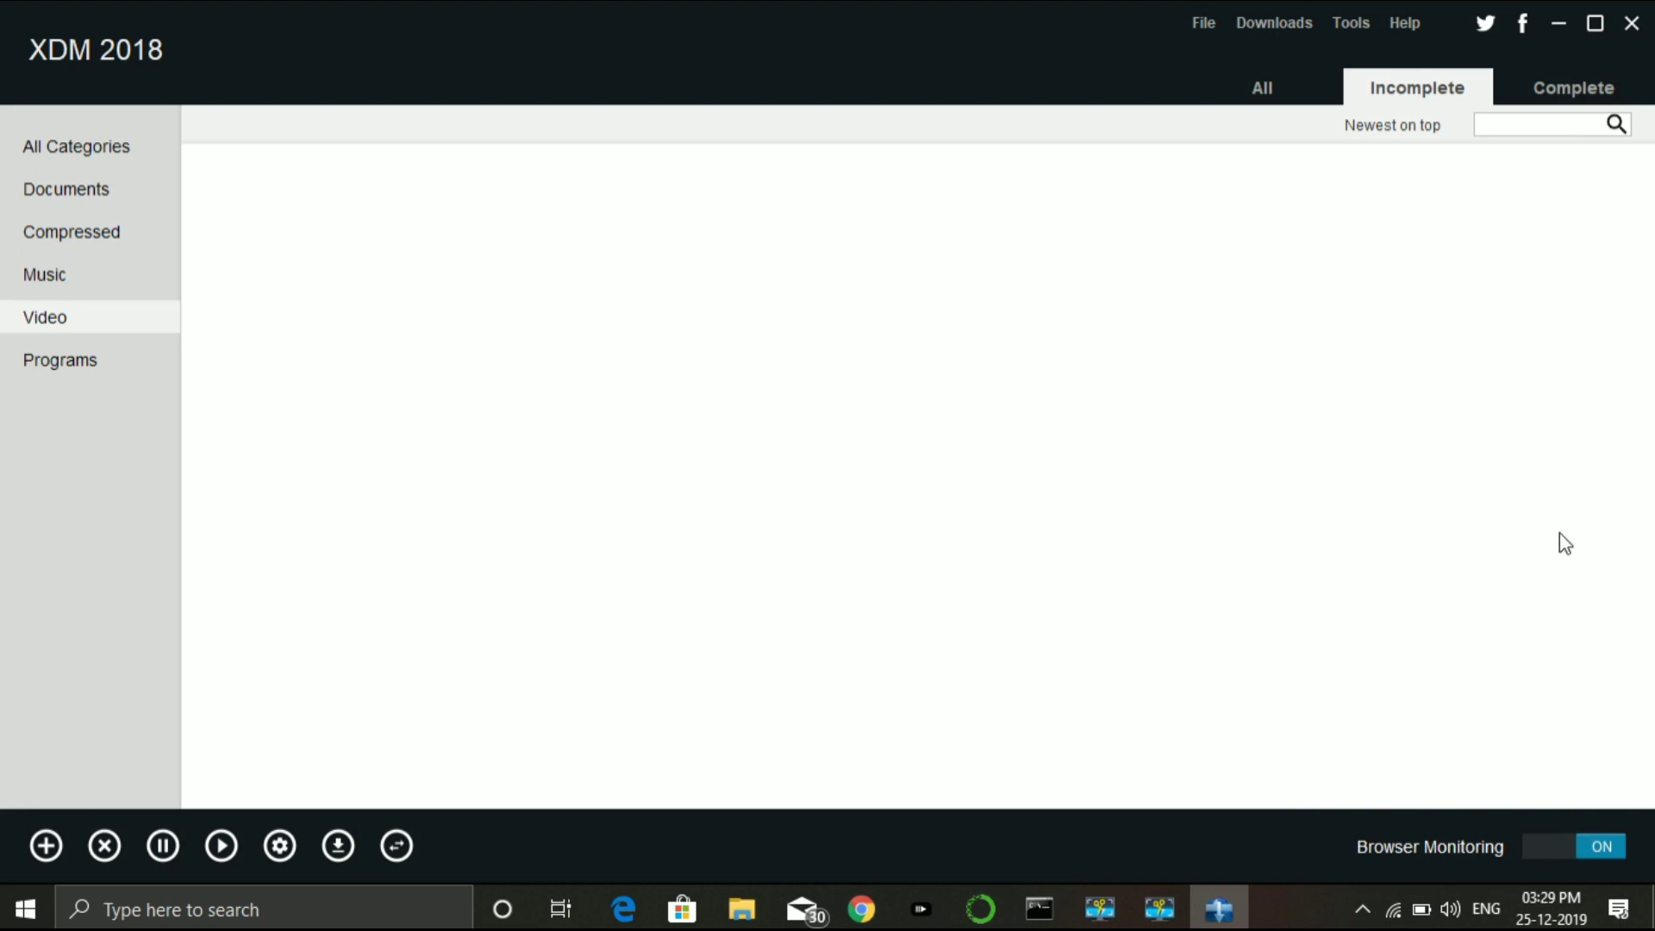
Open the Google Chrome addon page from the browser monitoring settings, and return to XDM's download list
left_click(1362, 24)
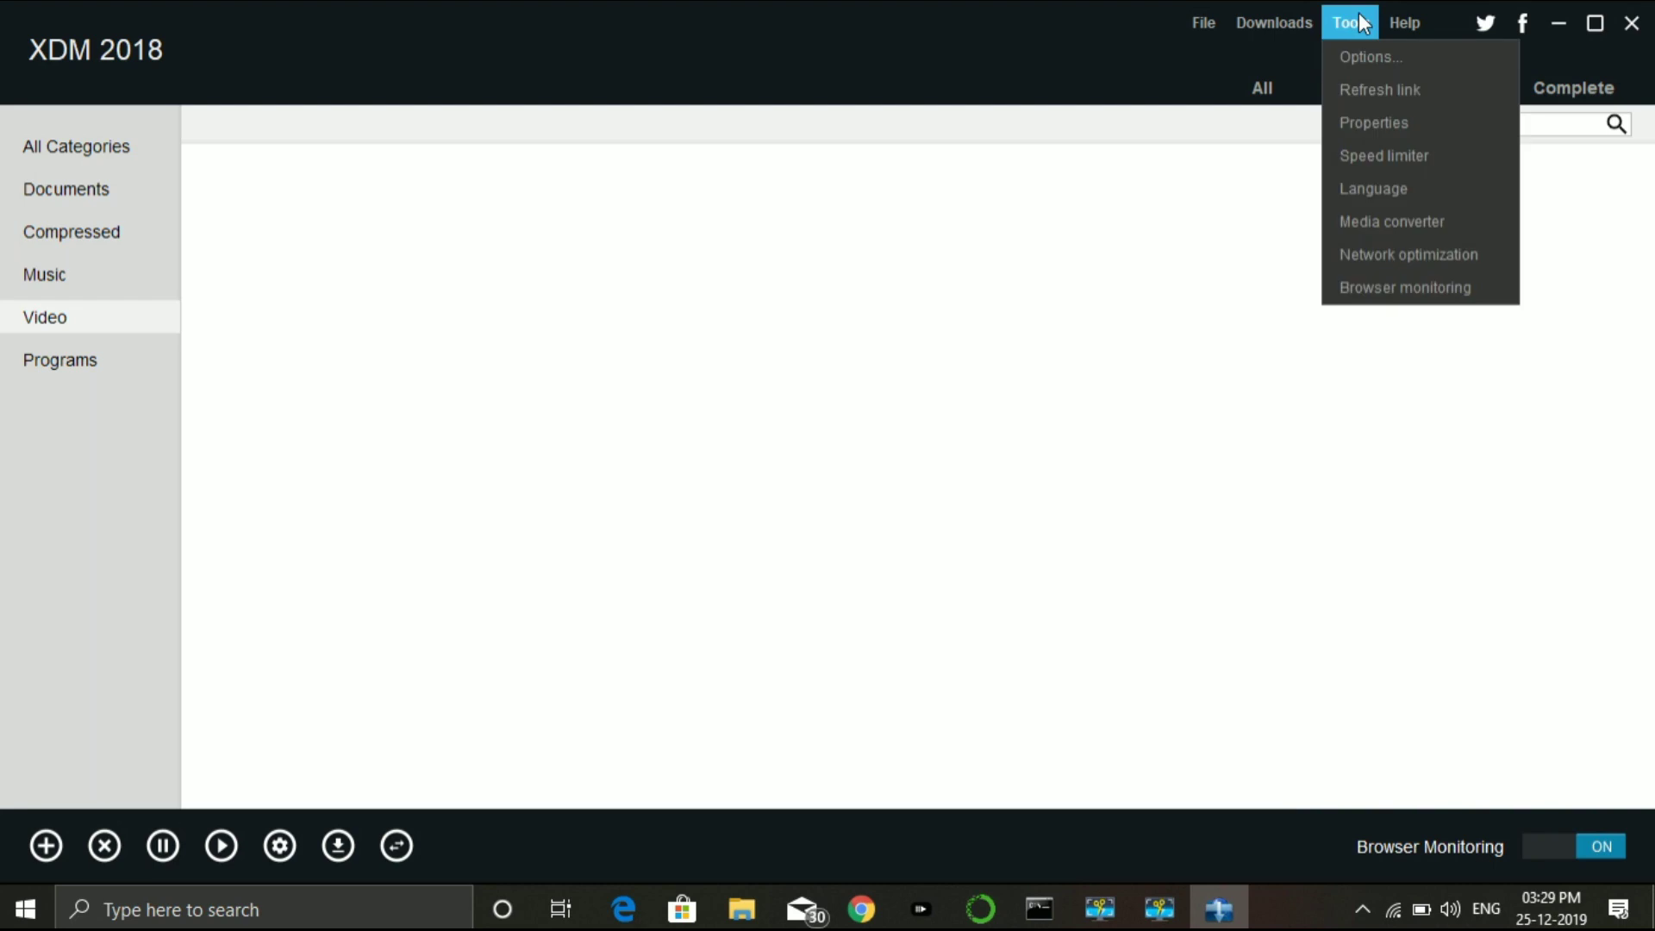
left_click(1419, 290)
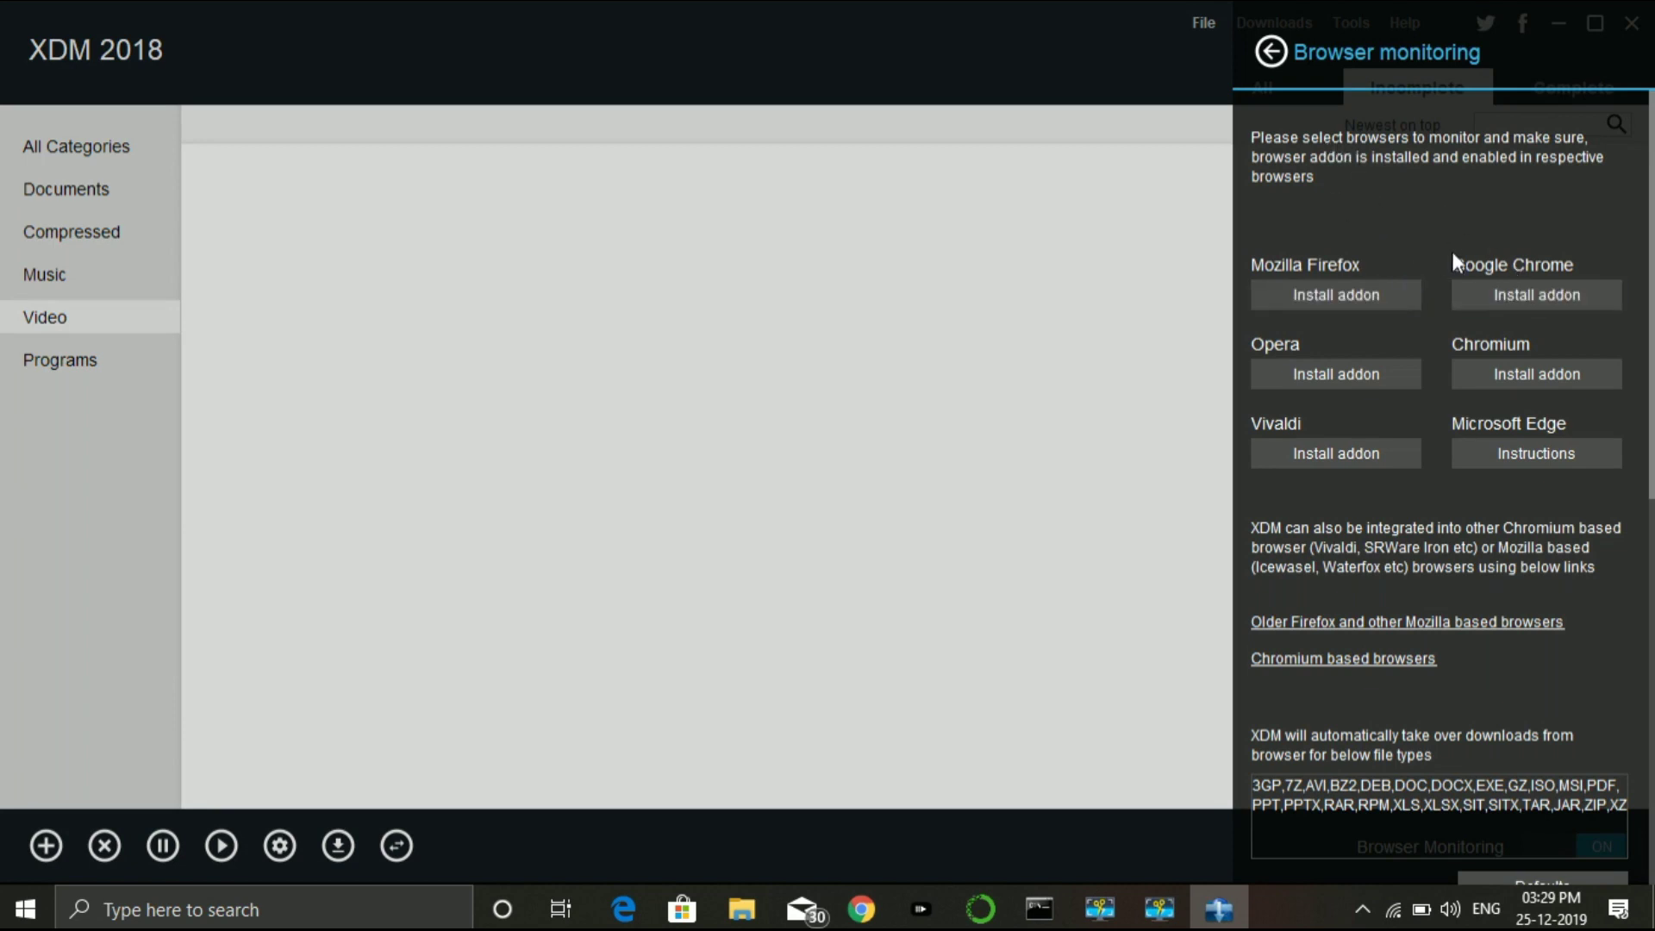
left_click(1492, 297)
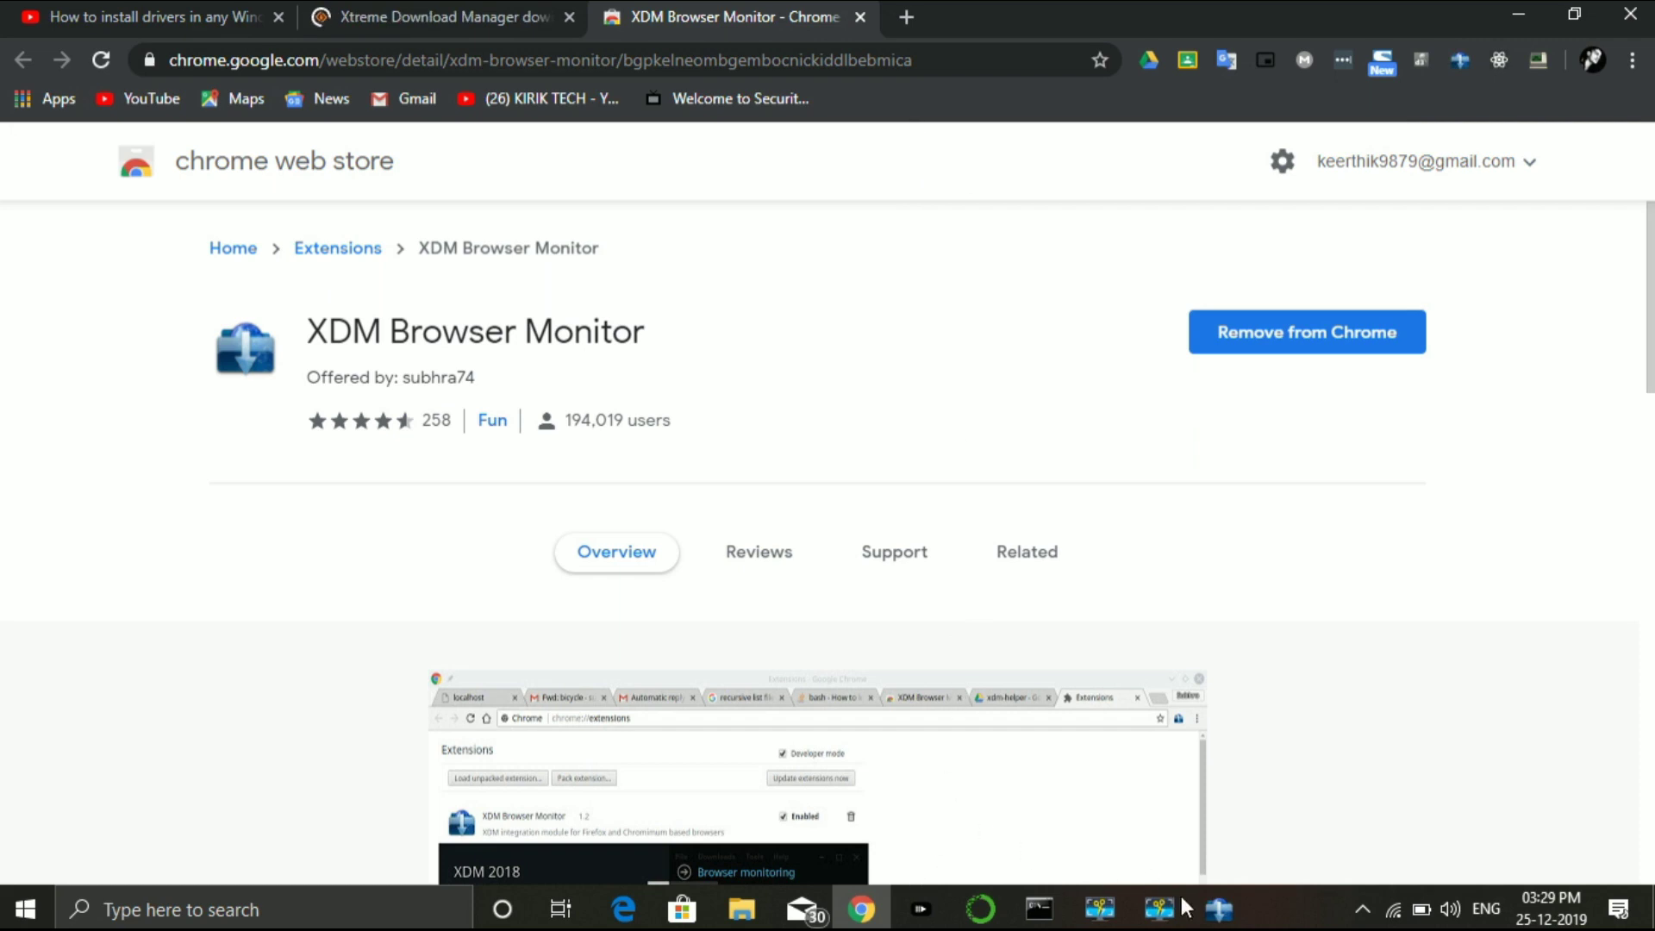
left_click(1220, 910)
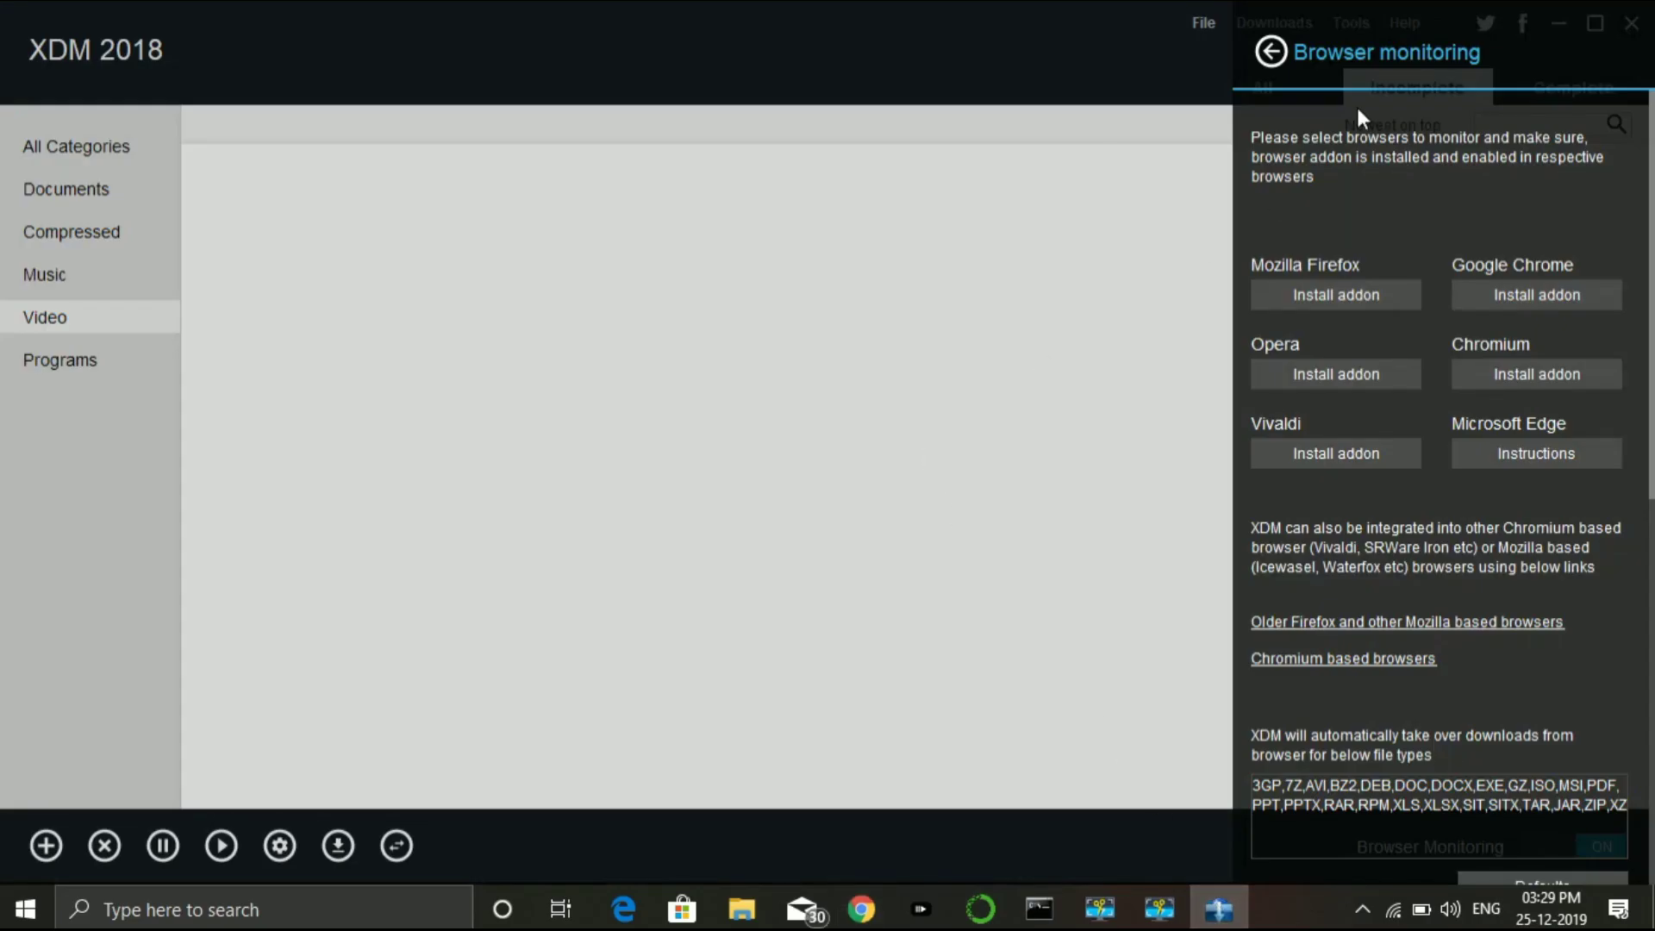
left_click(1274, 53)
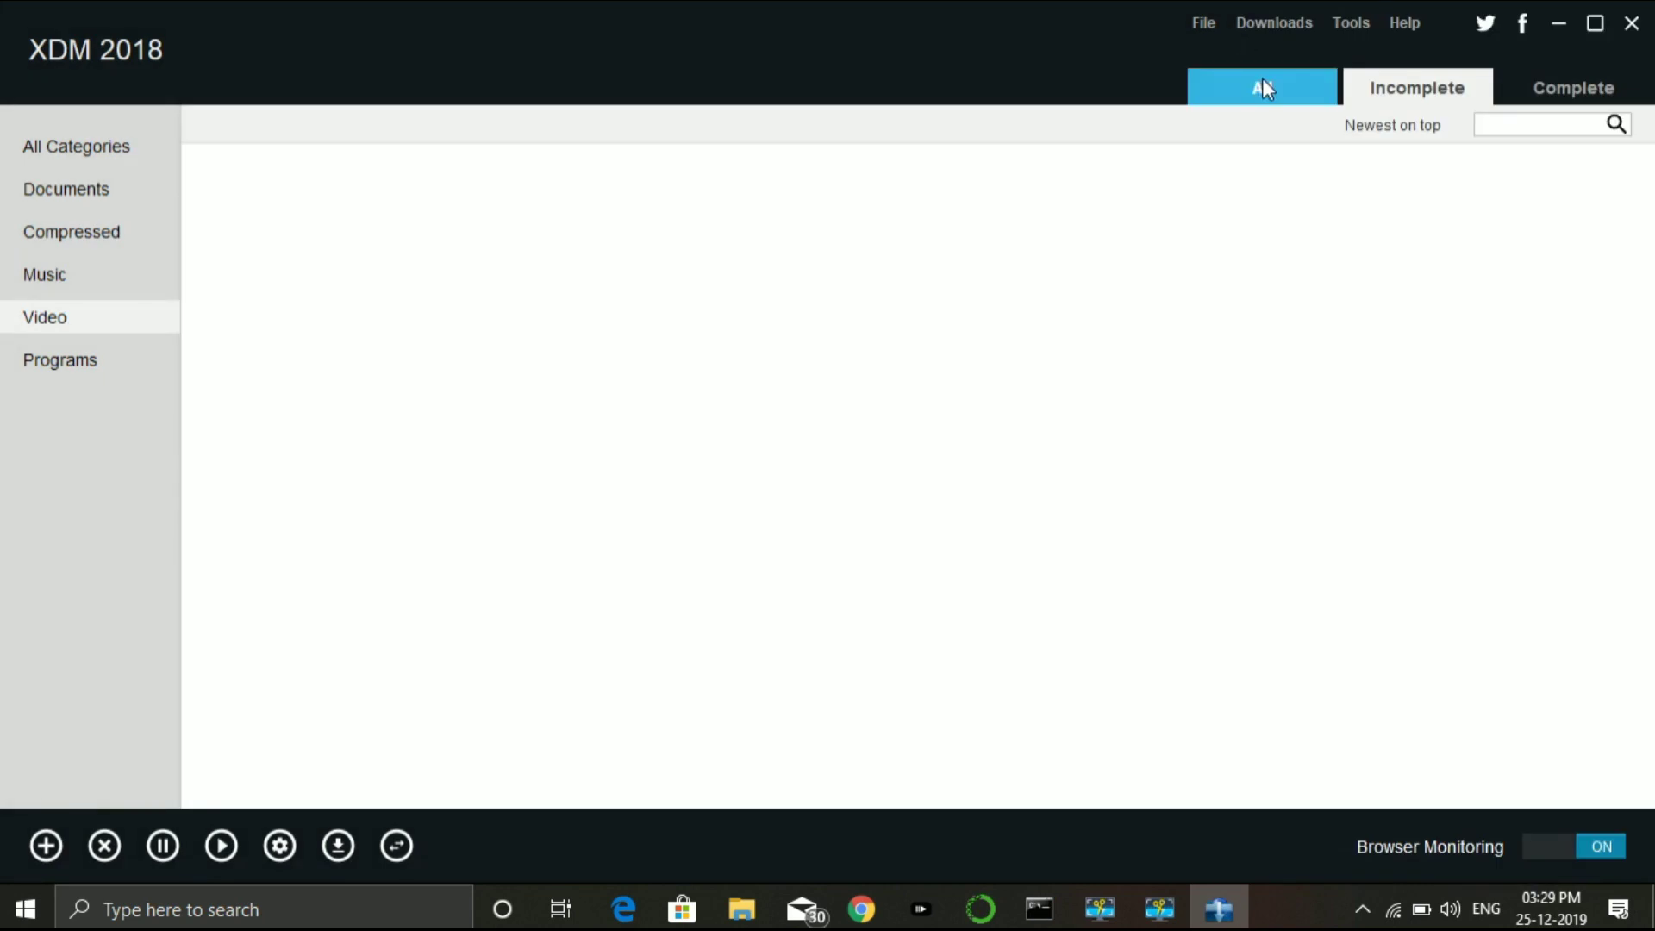
Examine the complete, incomplete and full download lists with all categories shown
left_click(1262, 79)
left_click(1363, 75)
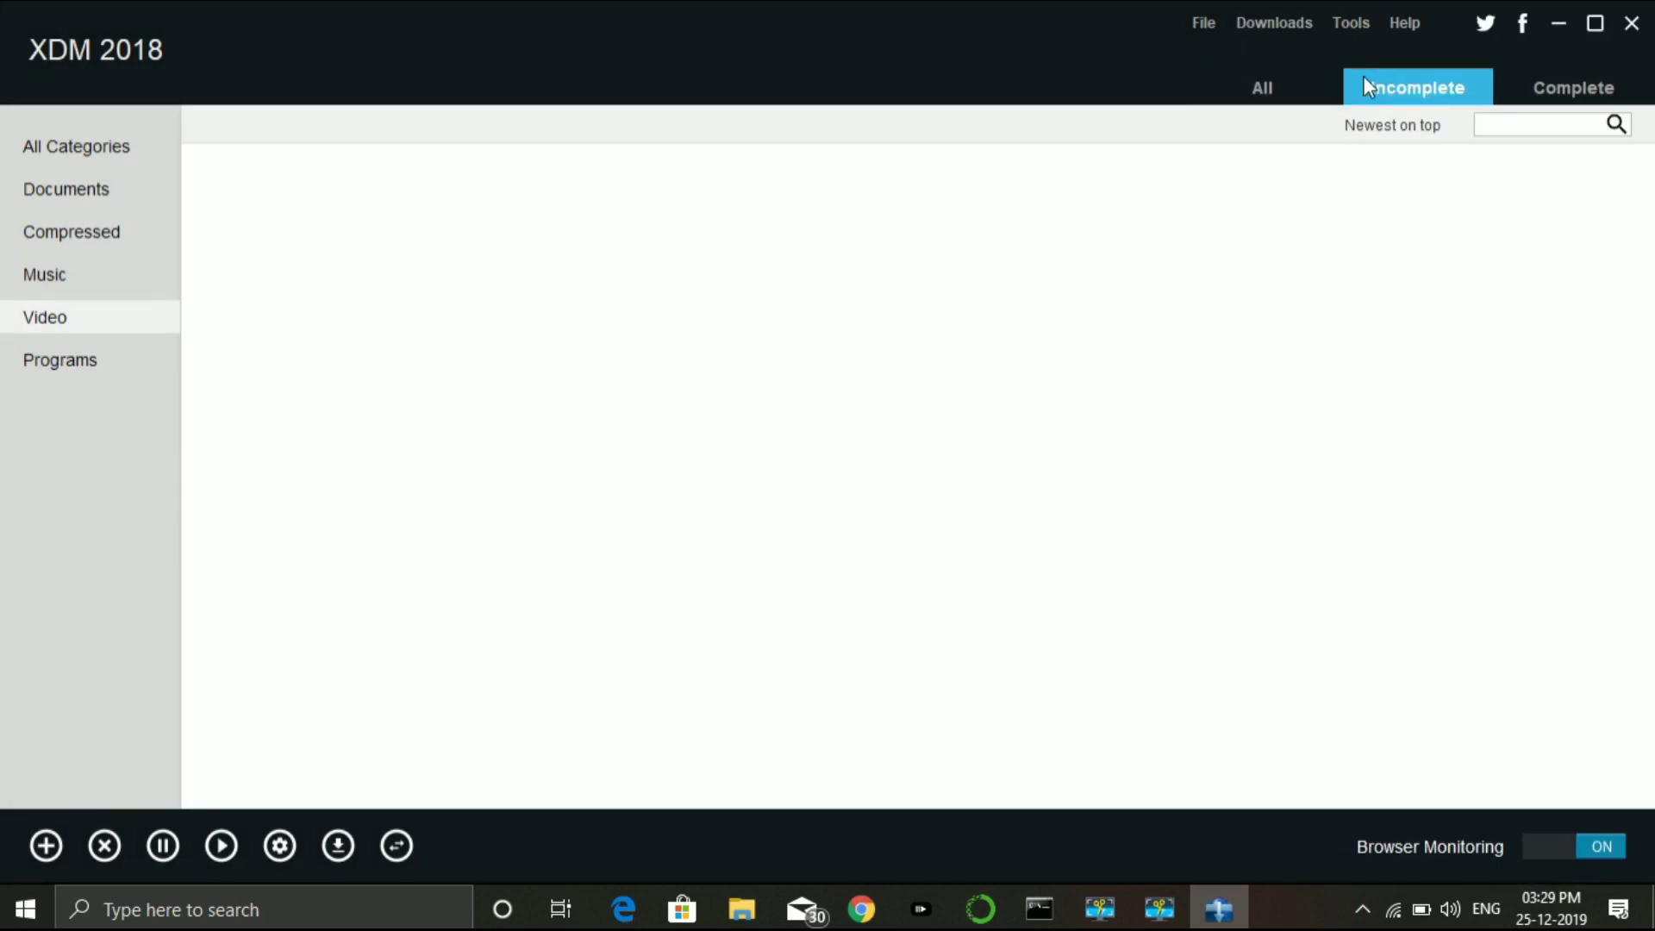
left_click(1544, 82)
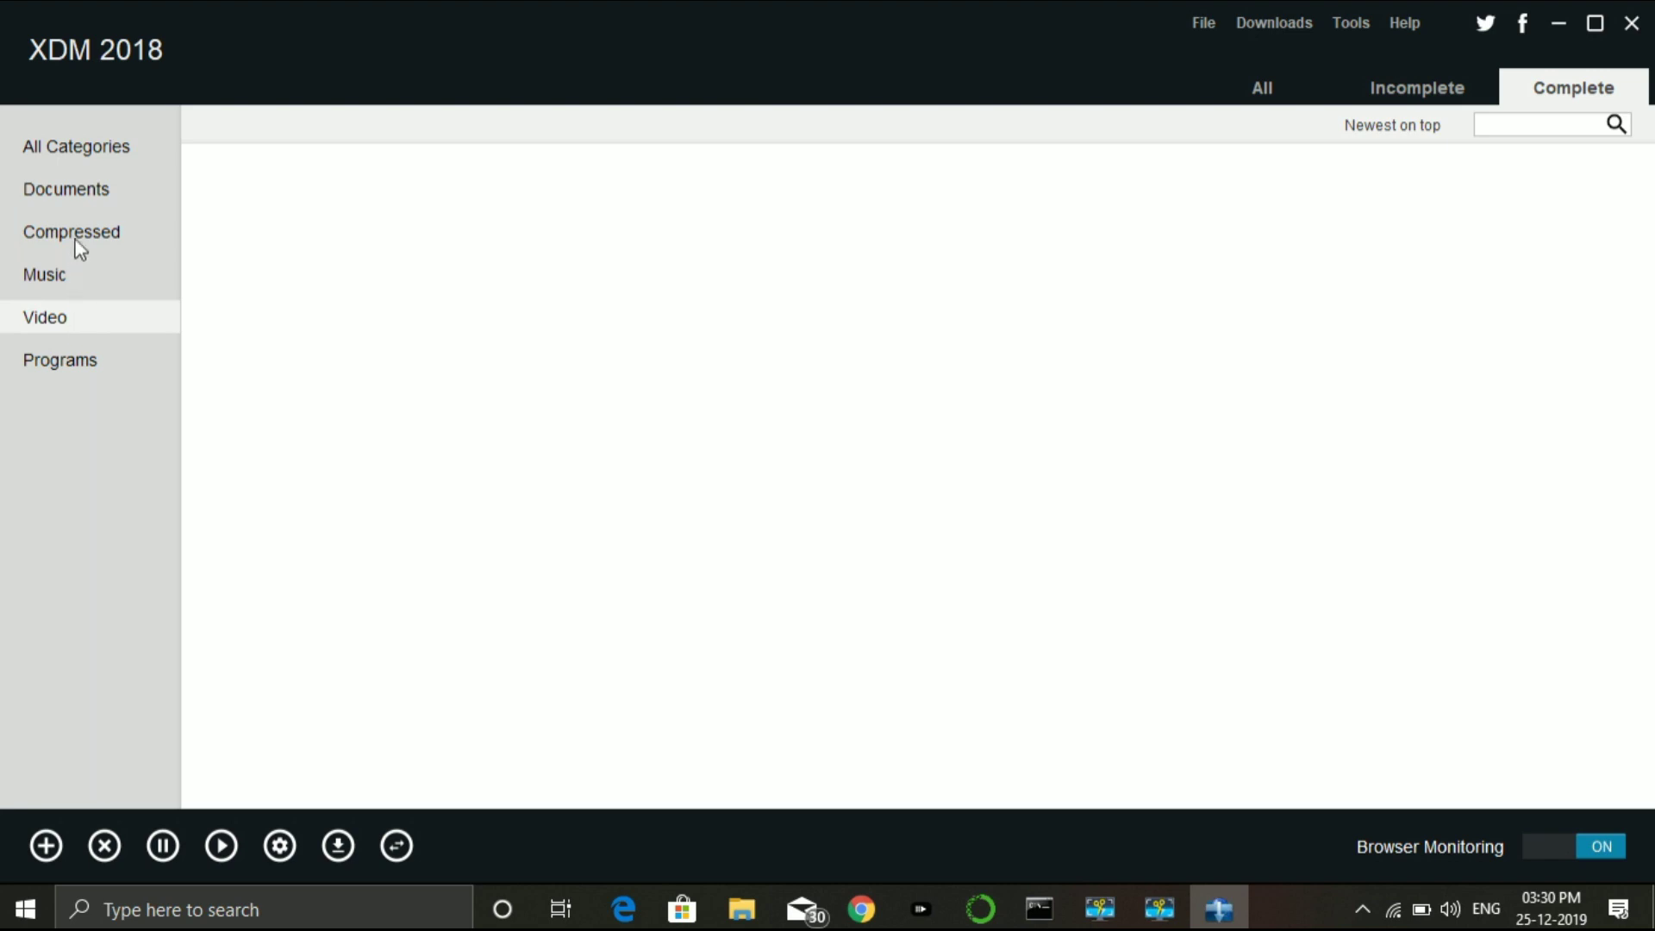
left_click(85, 157)
scroll(1043, 458, "down", 5)
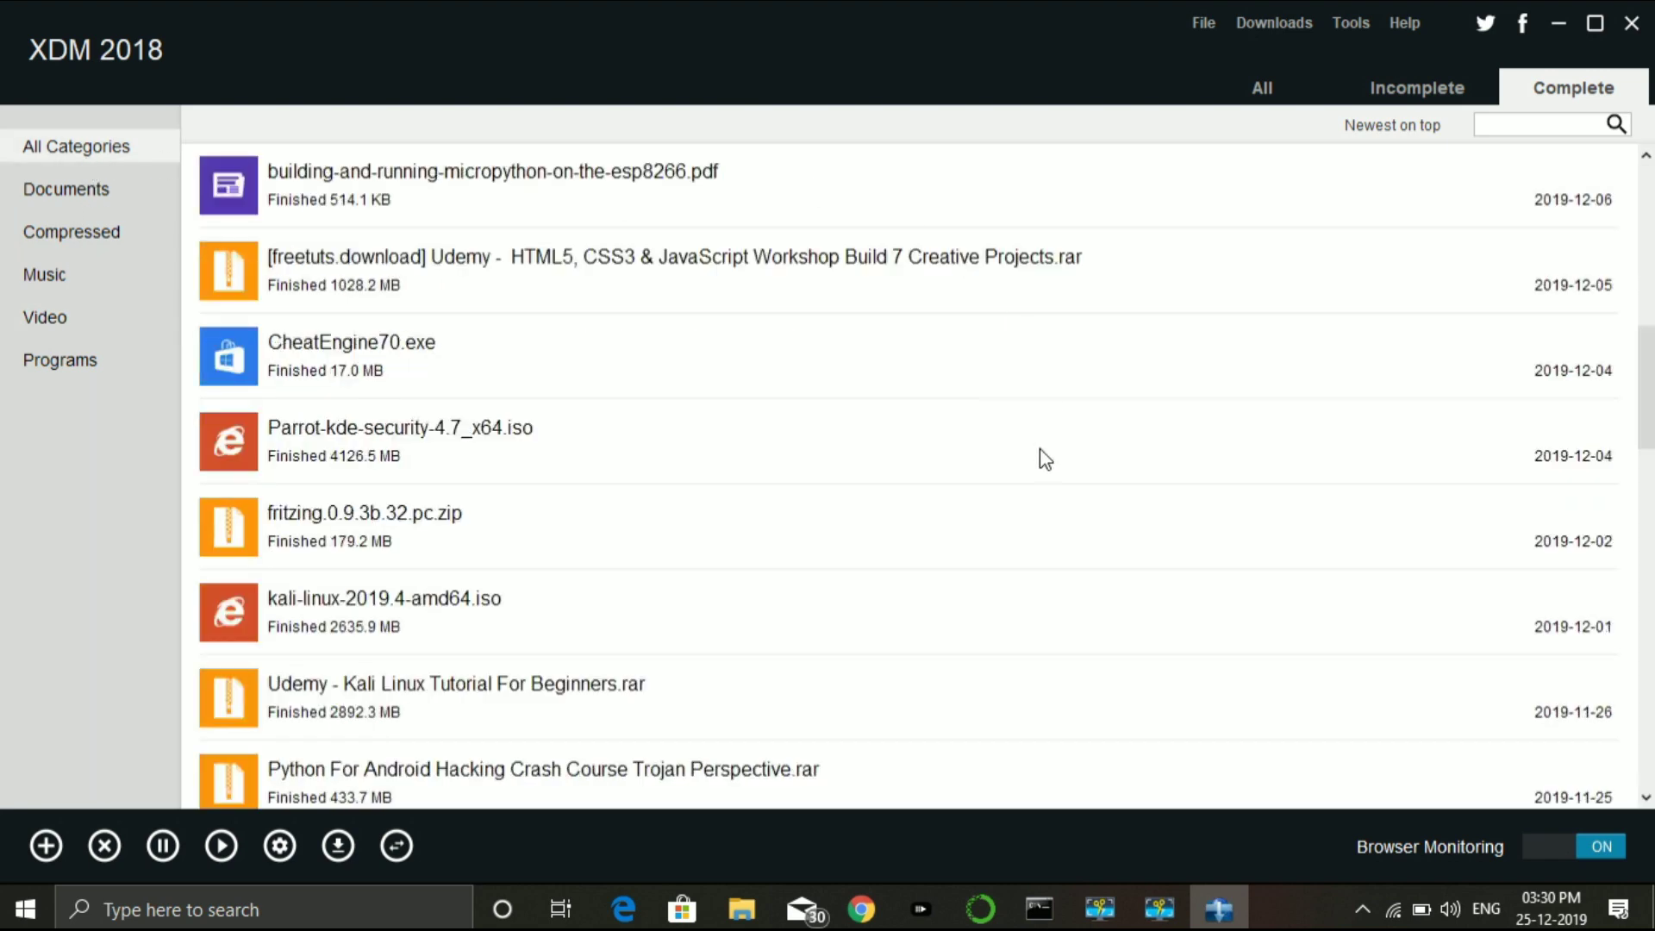
scroll(1043, 459, "up", 3)
scroll(1039, 448, "up", 3)
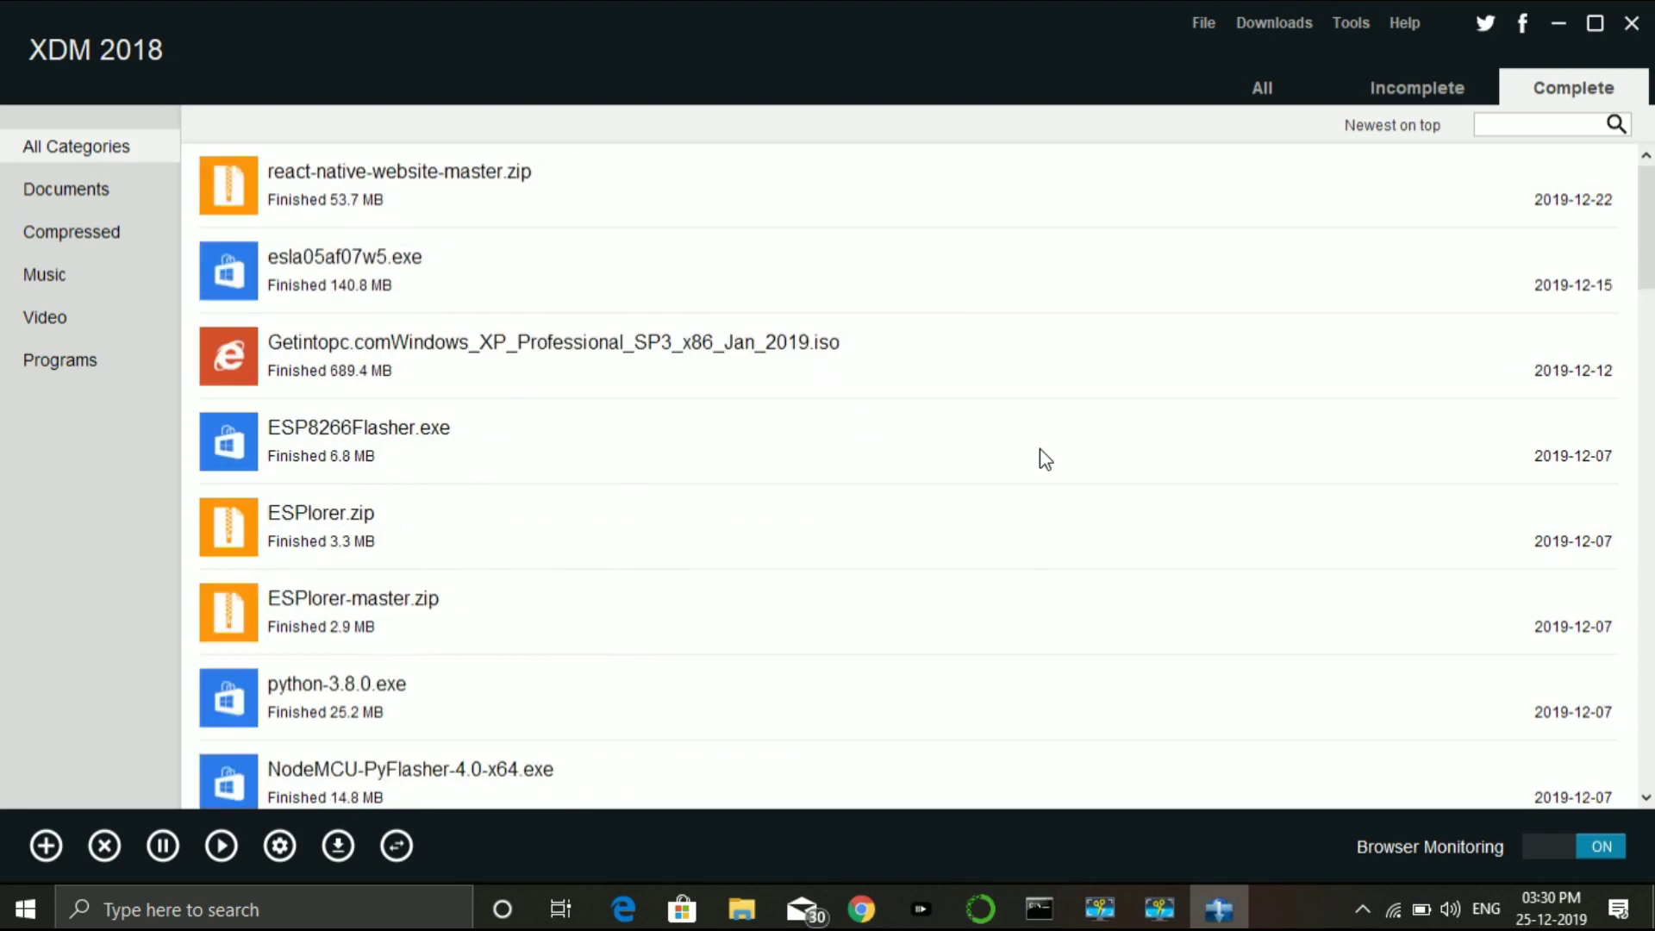
left_click(1414, 97)
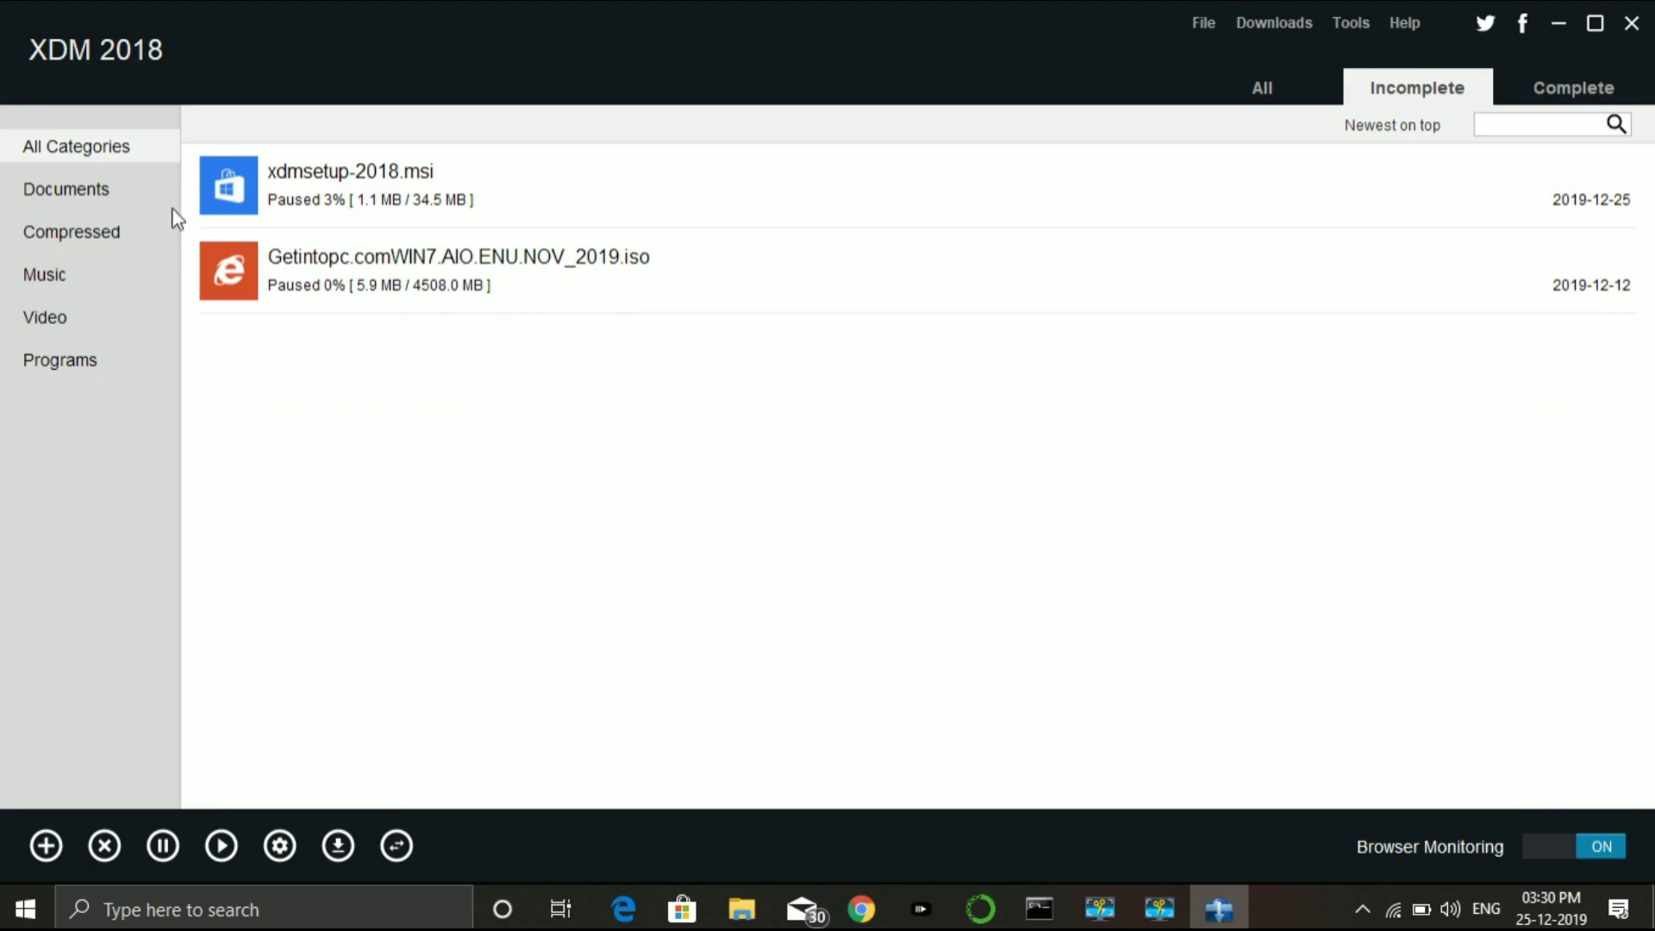
left_click(1260, 99)
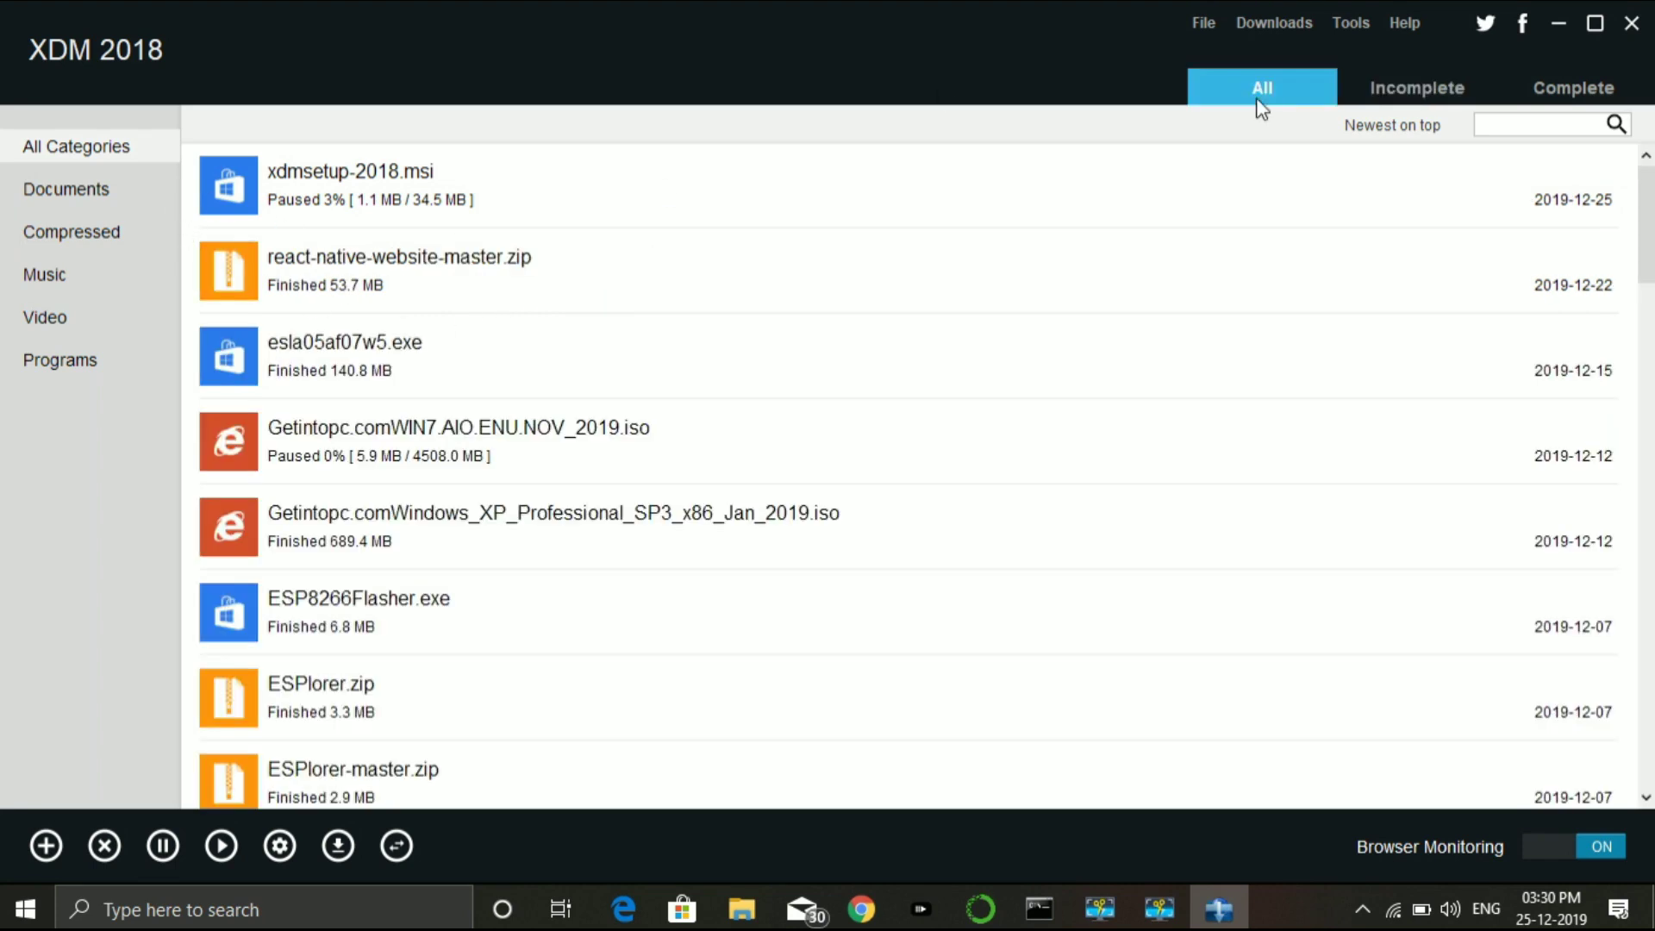
scroll(996, 386, "down", 5)
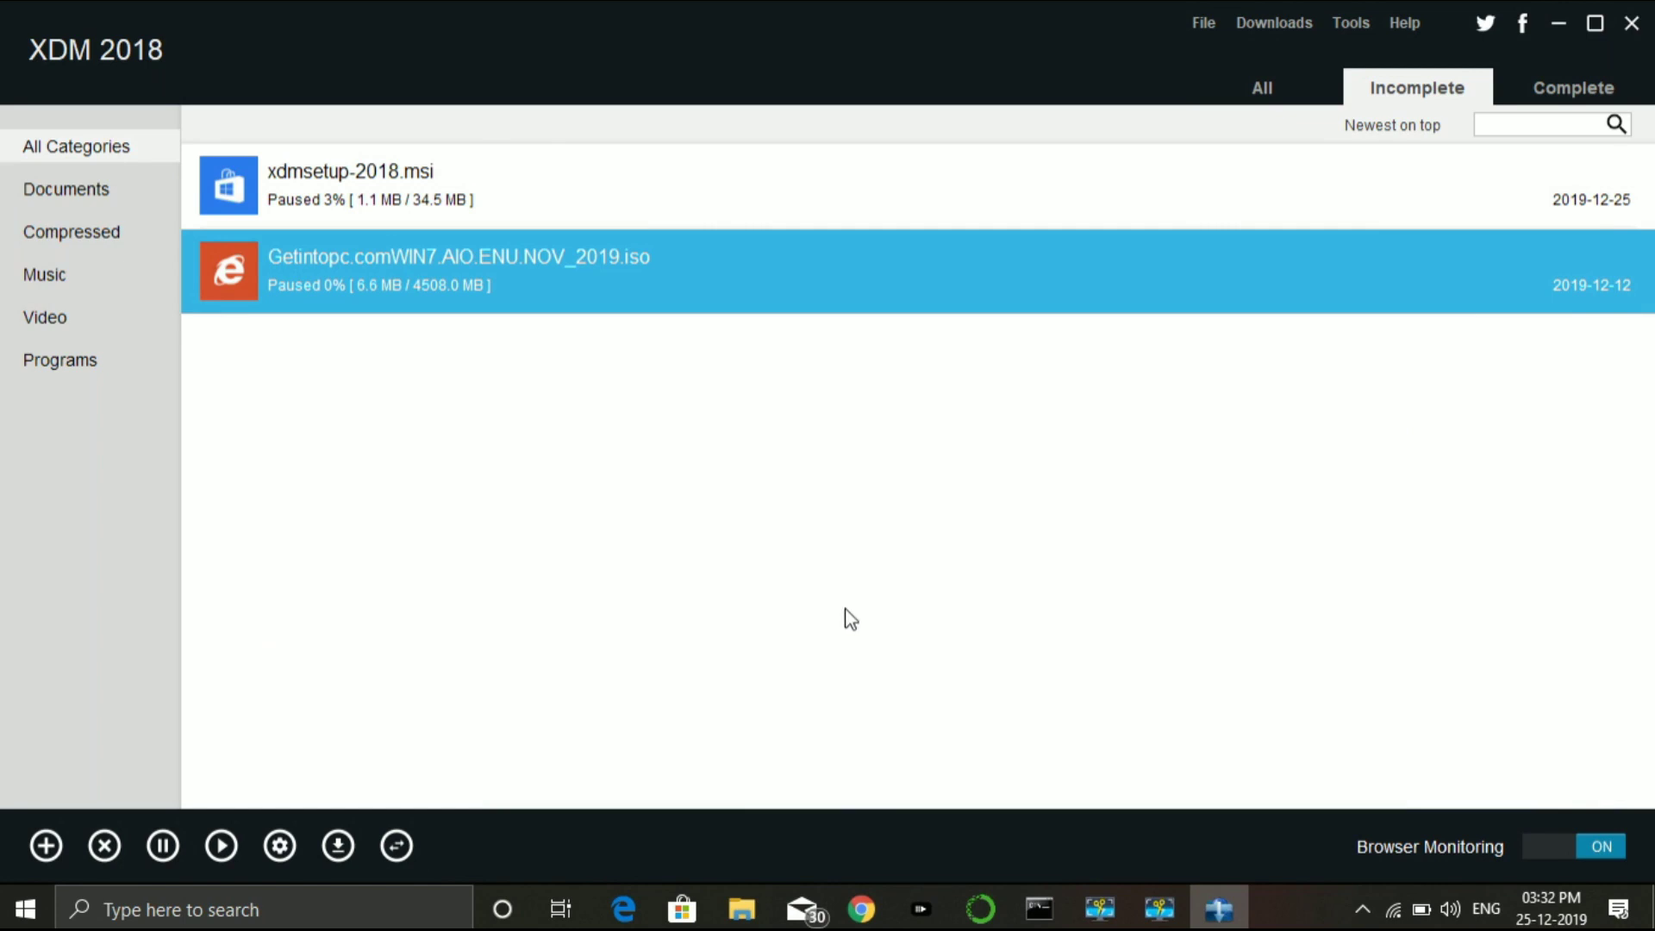
Switch to the YouTube driver installation video in Chrome, inspect the download dialog for its 480p version and dismiss it
left_click(861, 908)
left_click(237, 26)
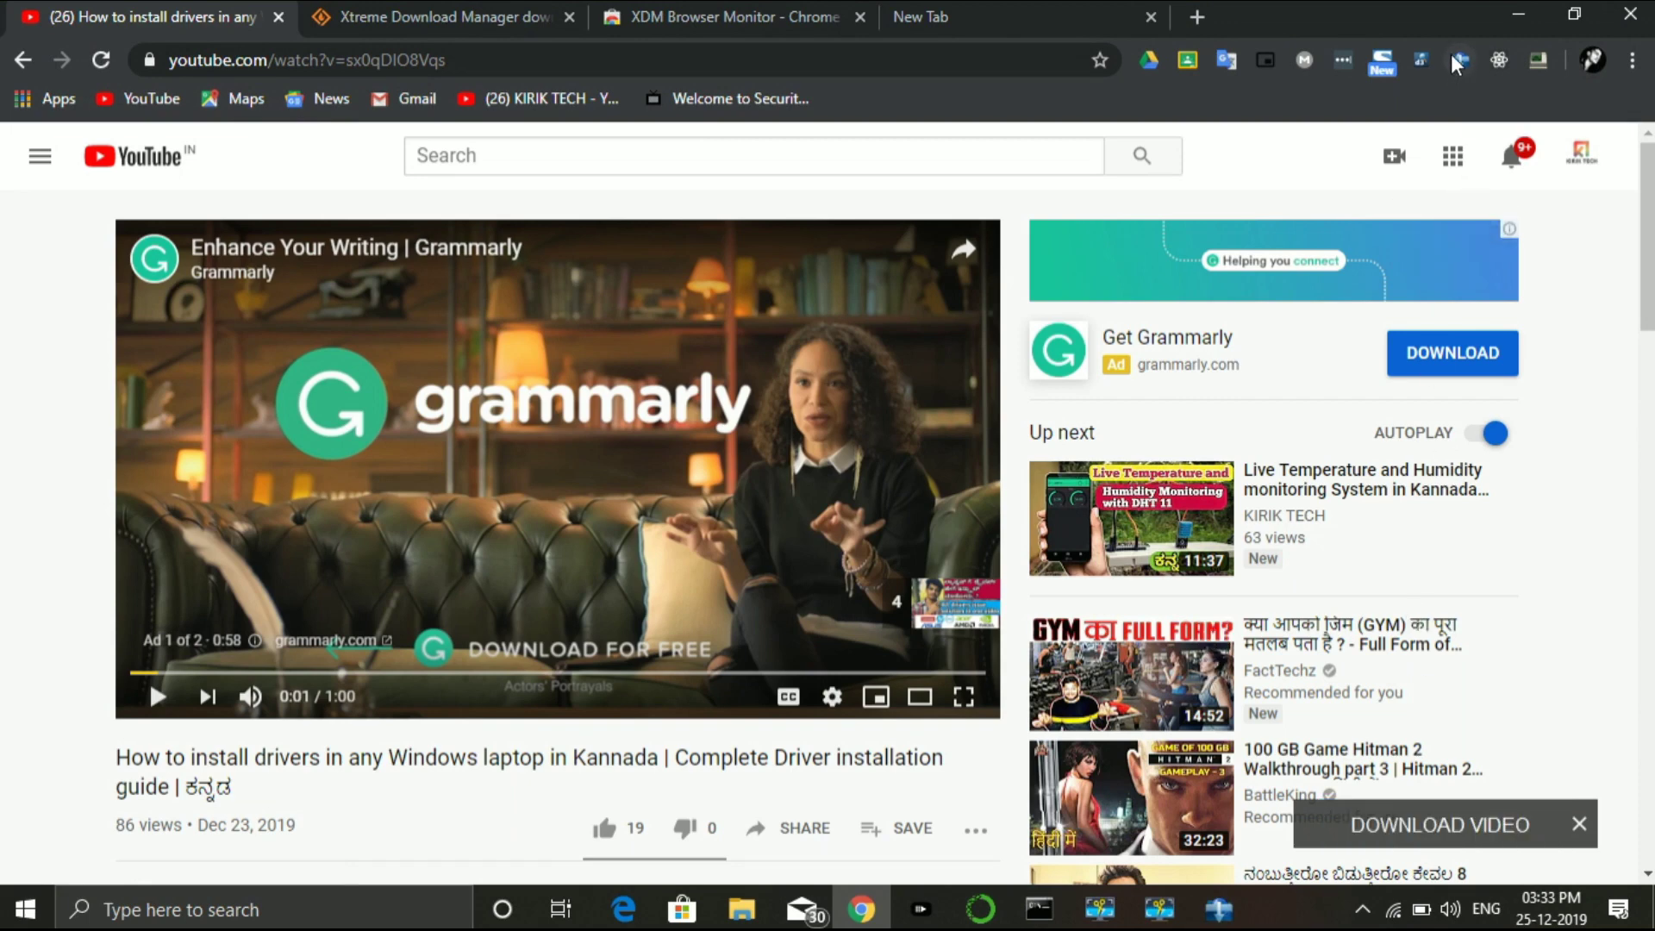
left_click(1382, 821)
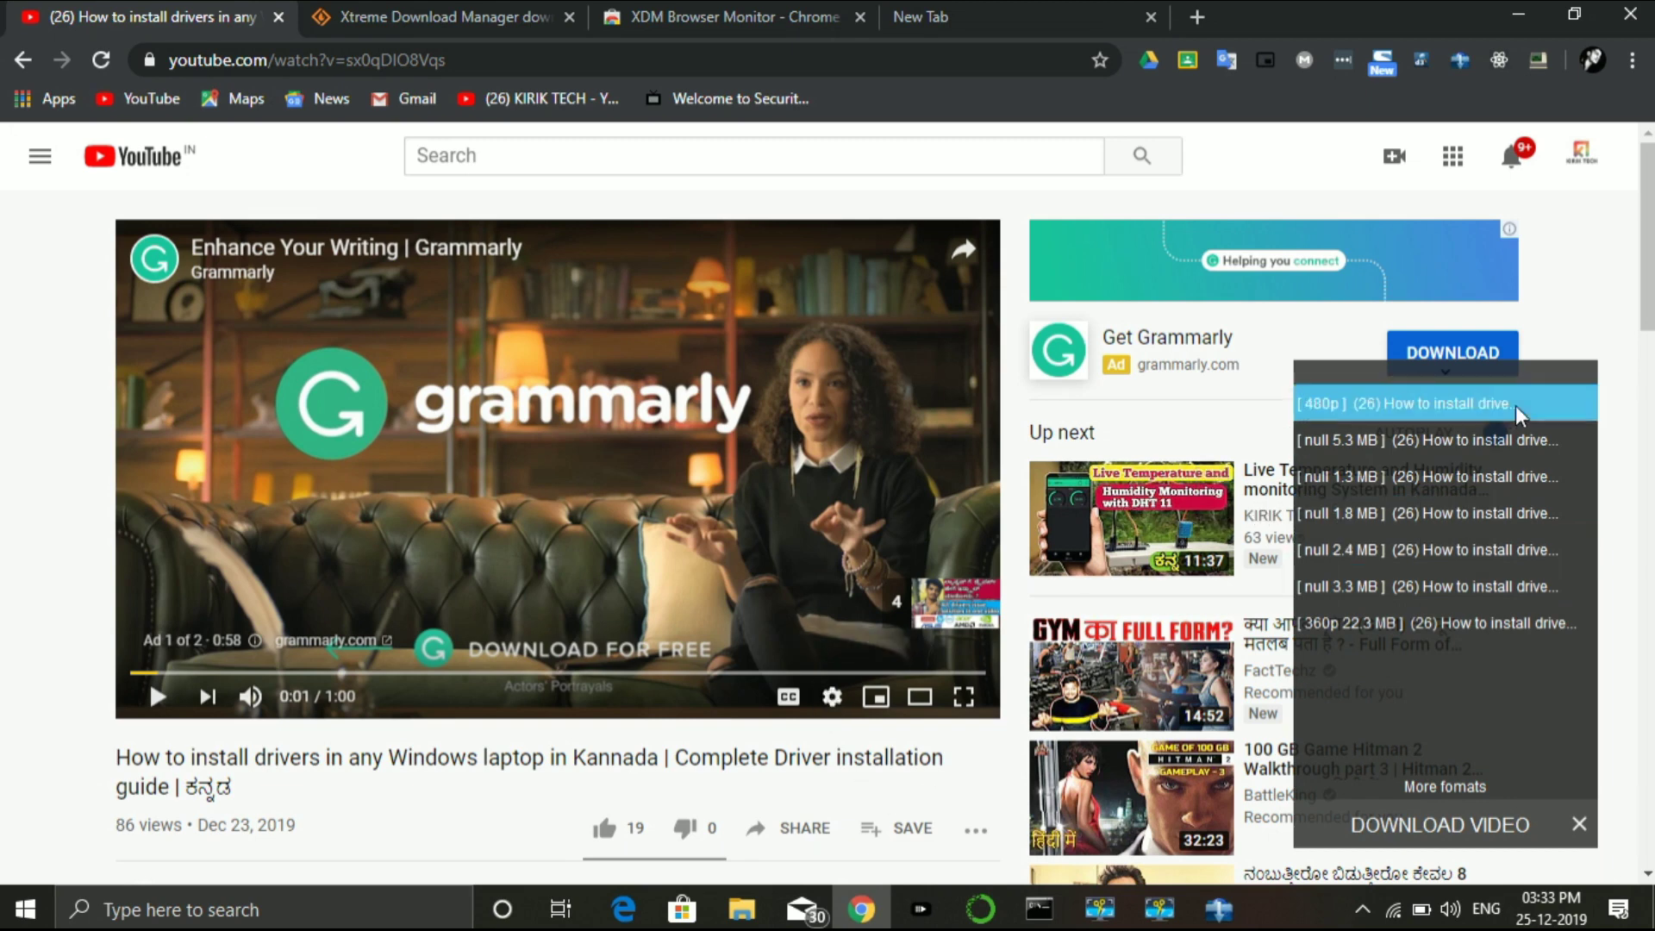
left_click(1438, 417)
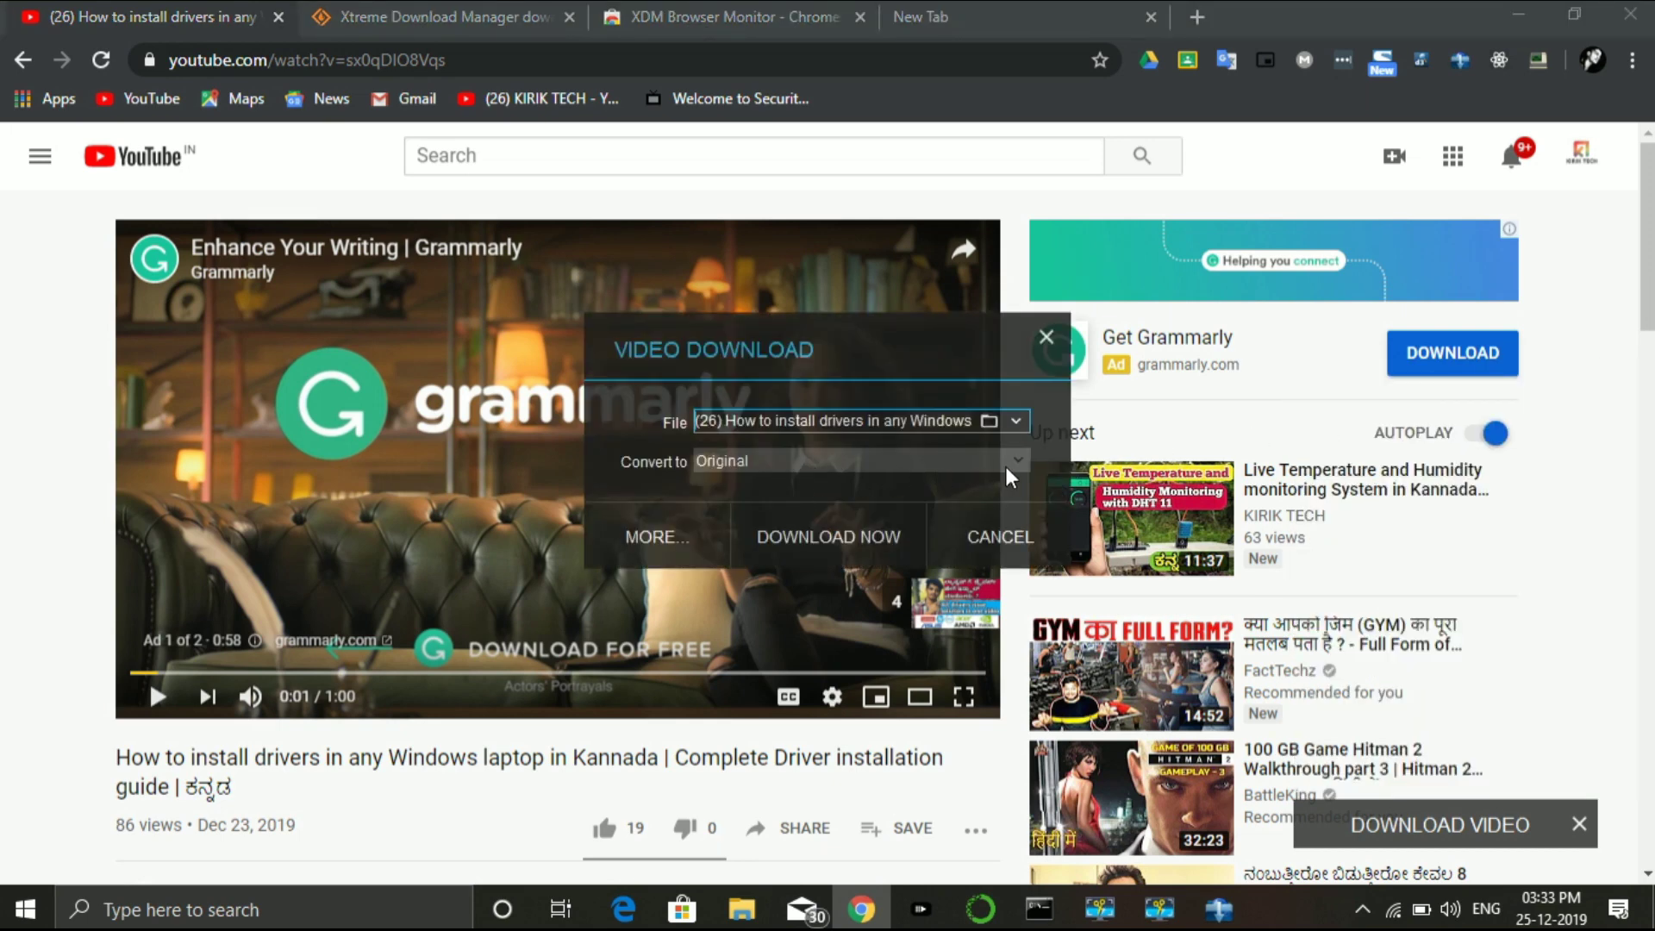
left_click(1045, 335)
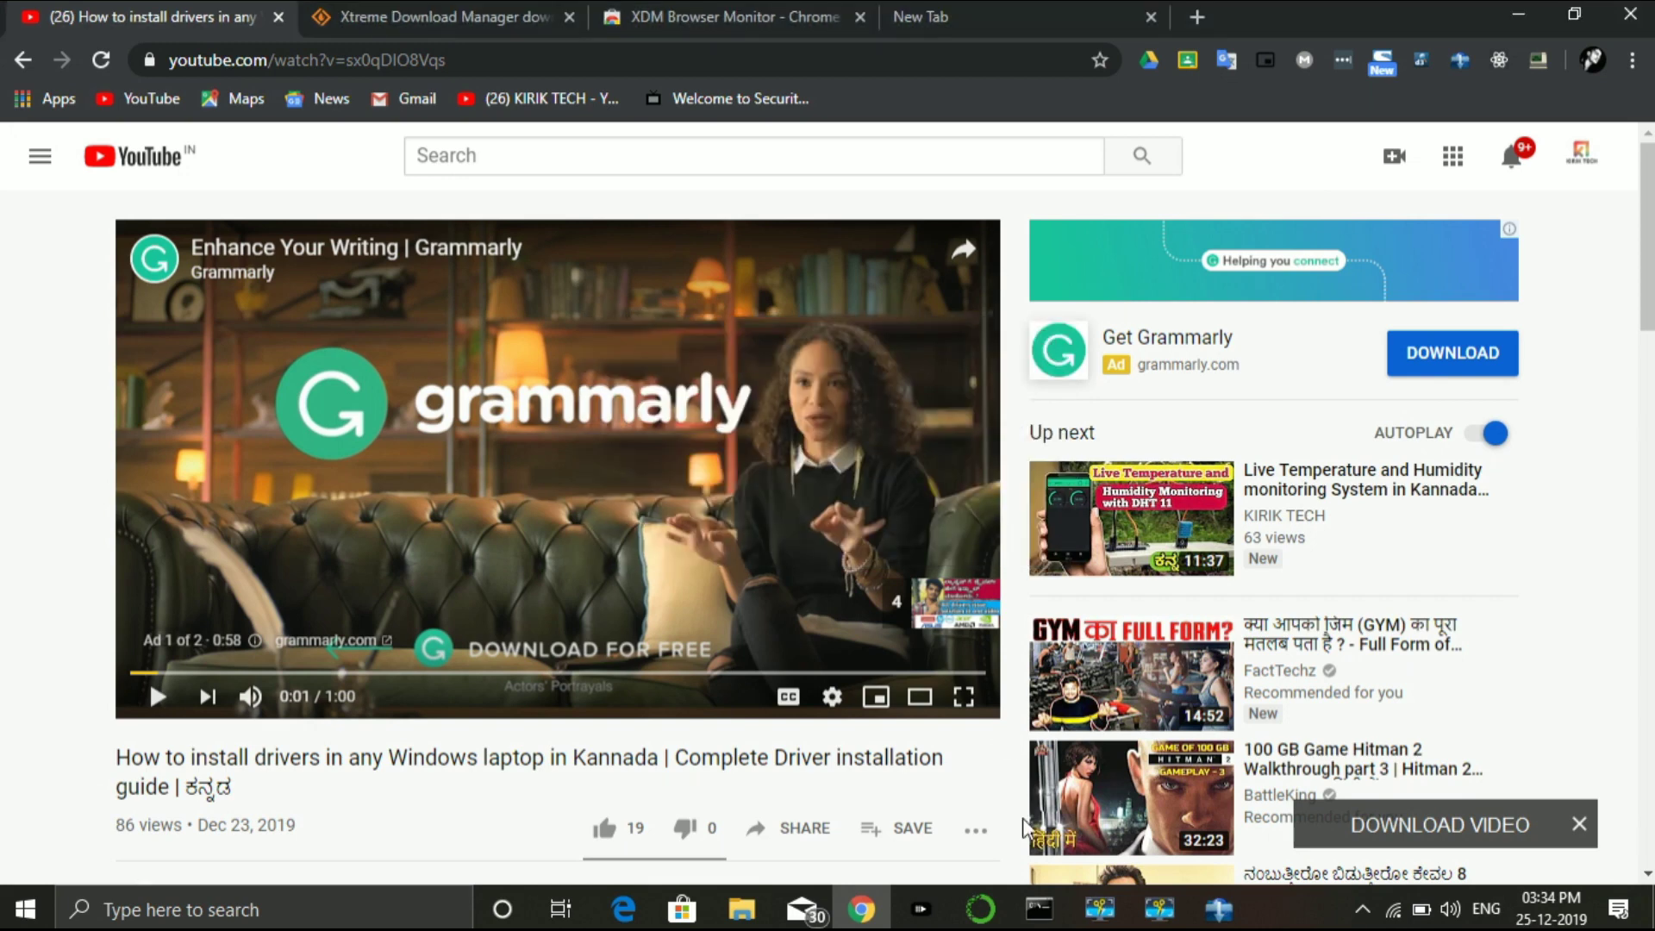
In XDM, open Refresh Link for the paused HTML5, CSS3 & JavaScript Workshop archive and turn off its advanced settings
left_click(1233, 910)
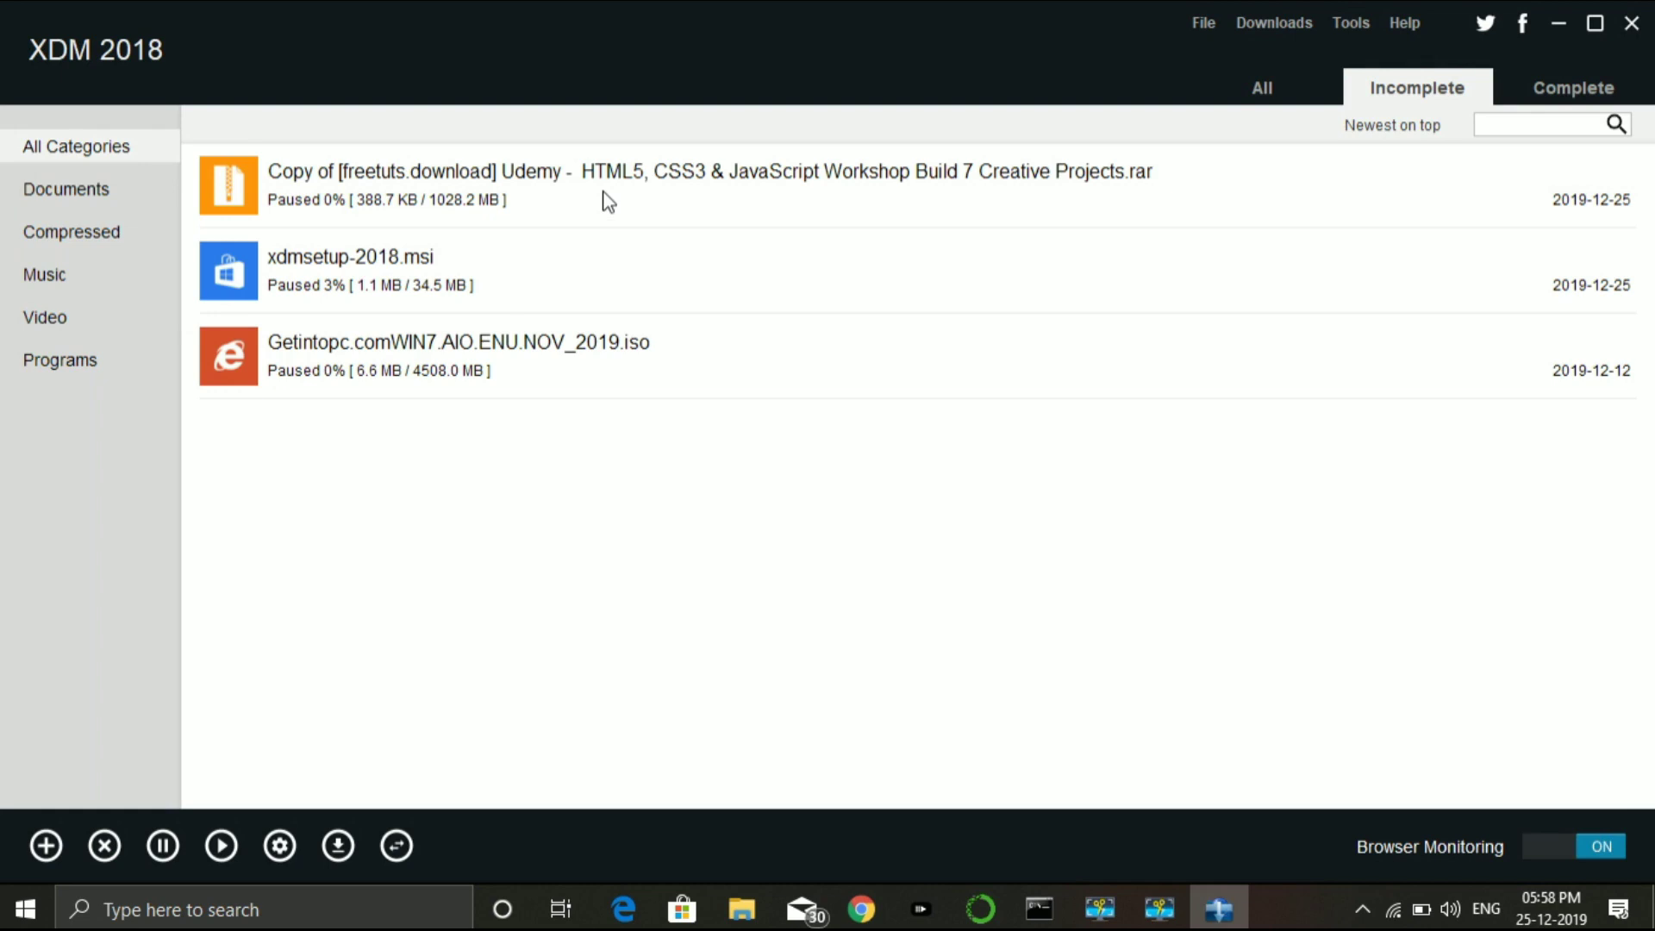
left_click(728, 207)
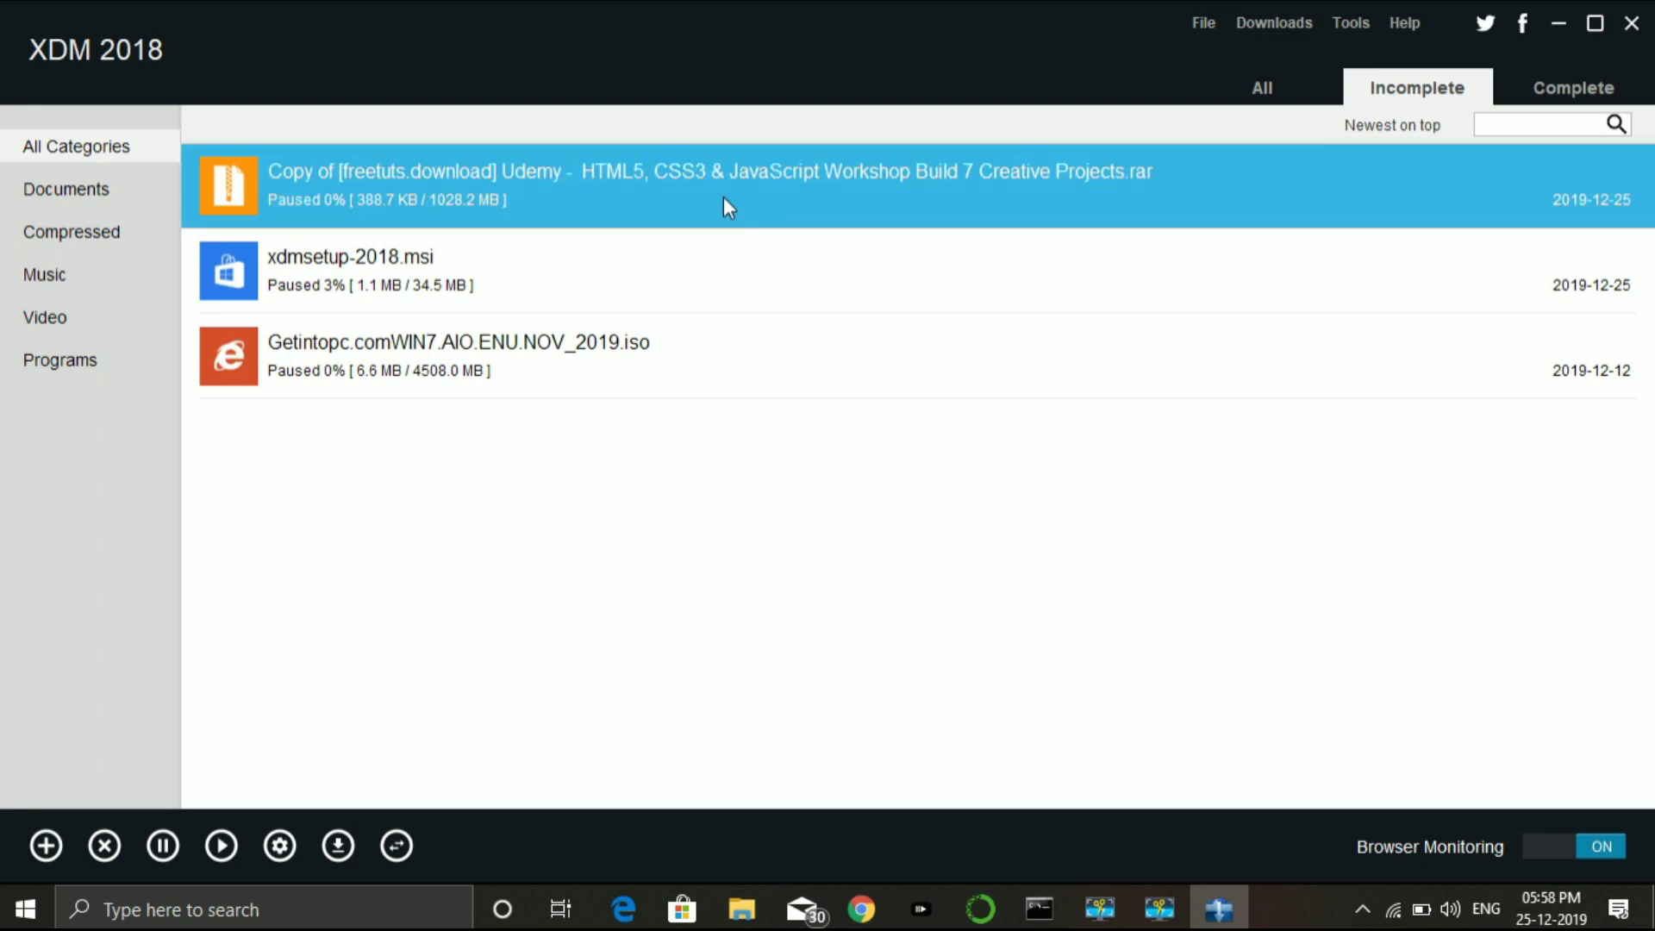
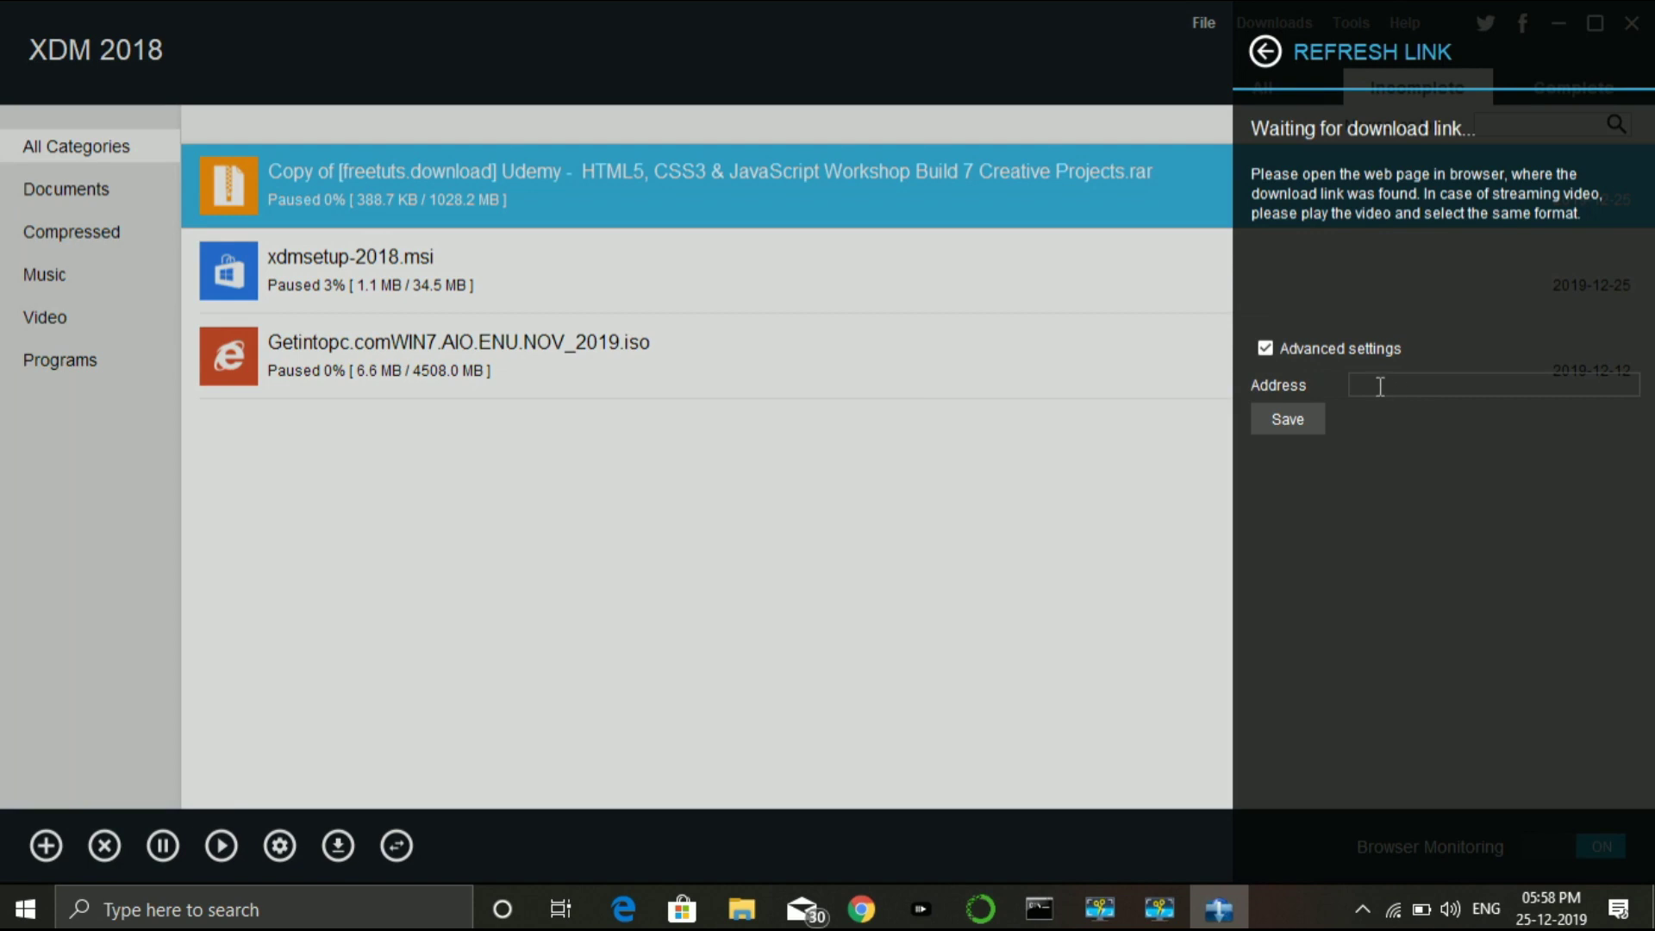
left_click(1323, 349)
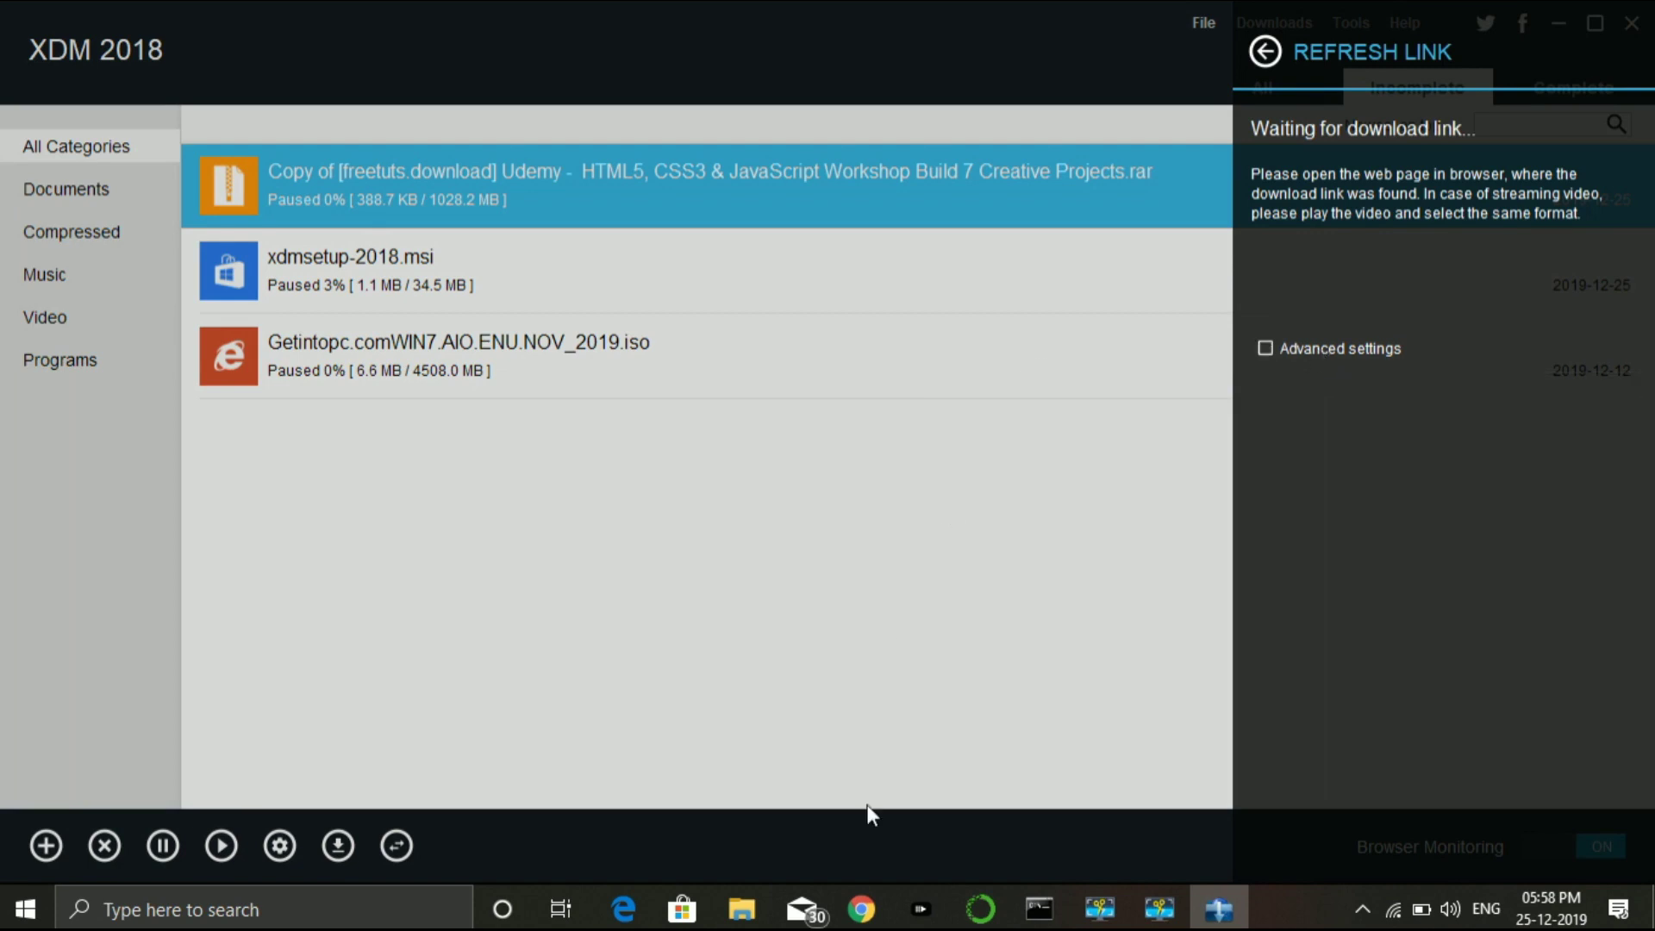
Switch to Google Drive in Chrome and download the same workshop archive again, accepting the download without a virus scan
left_click(861, 909)
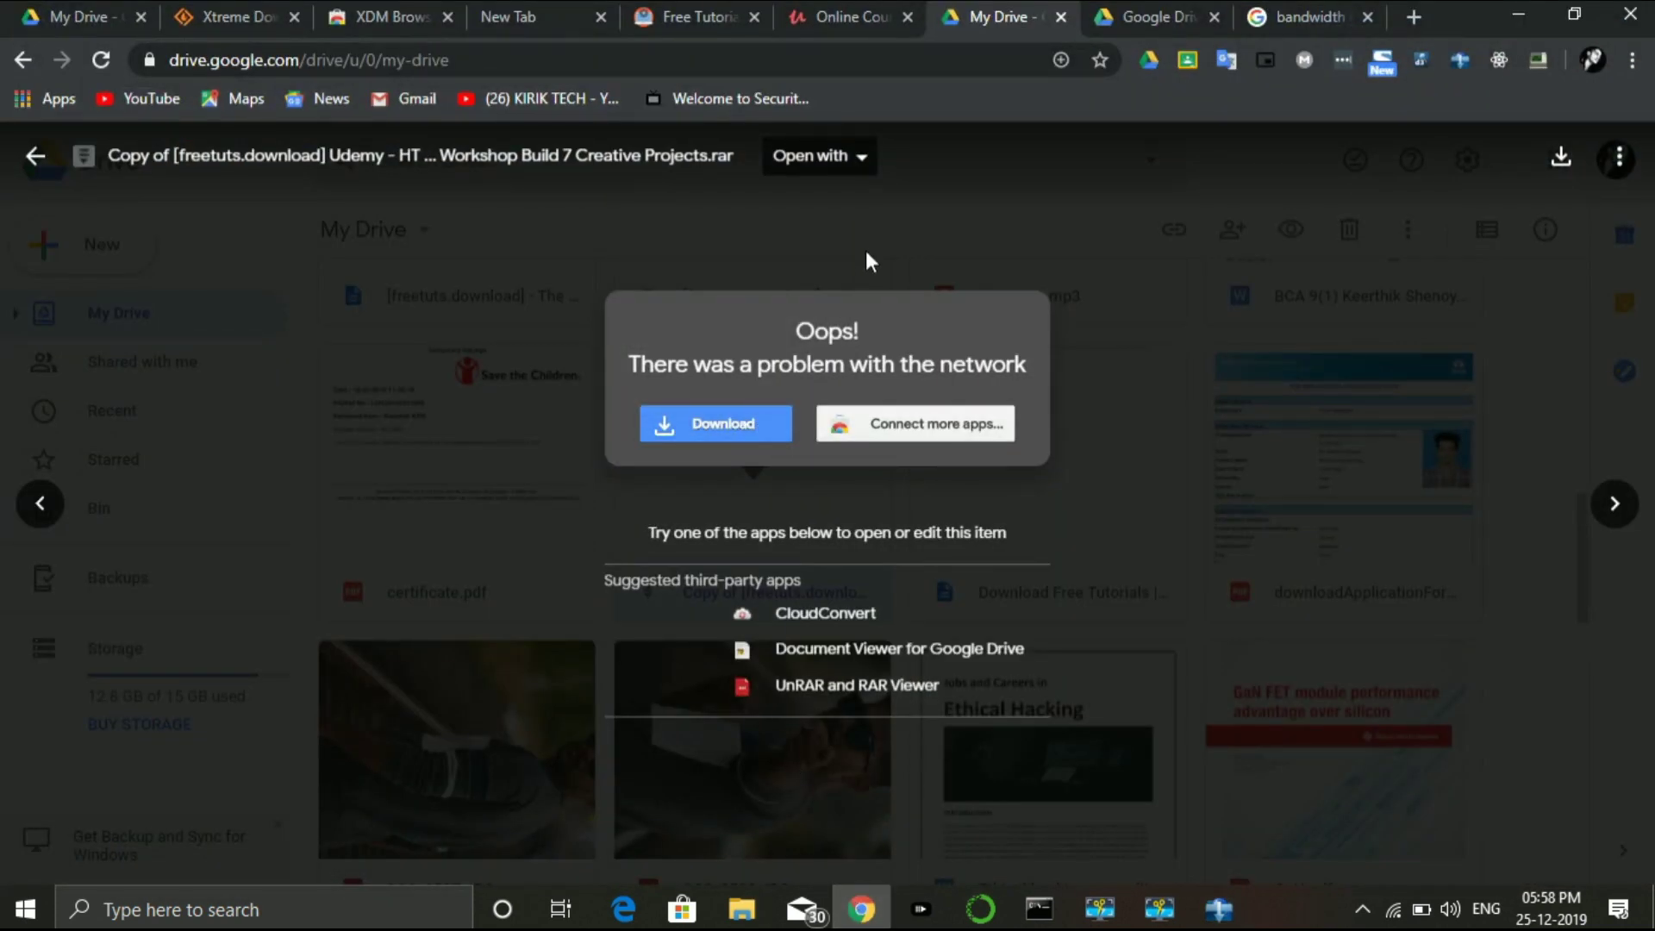
left_click(690, 423)
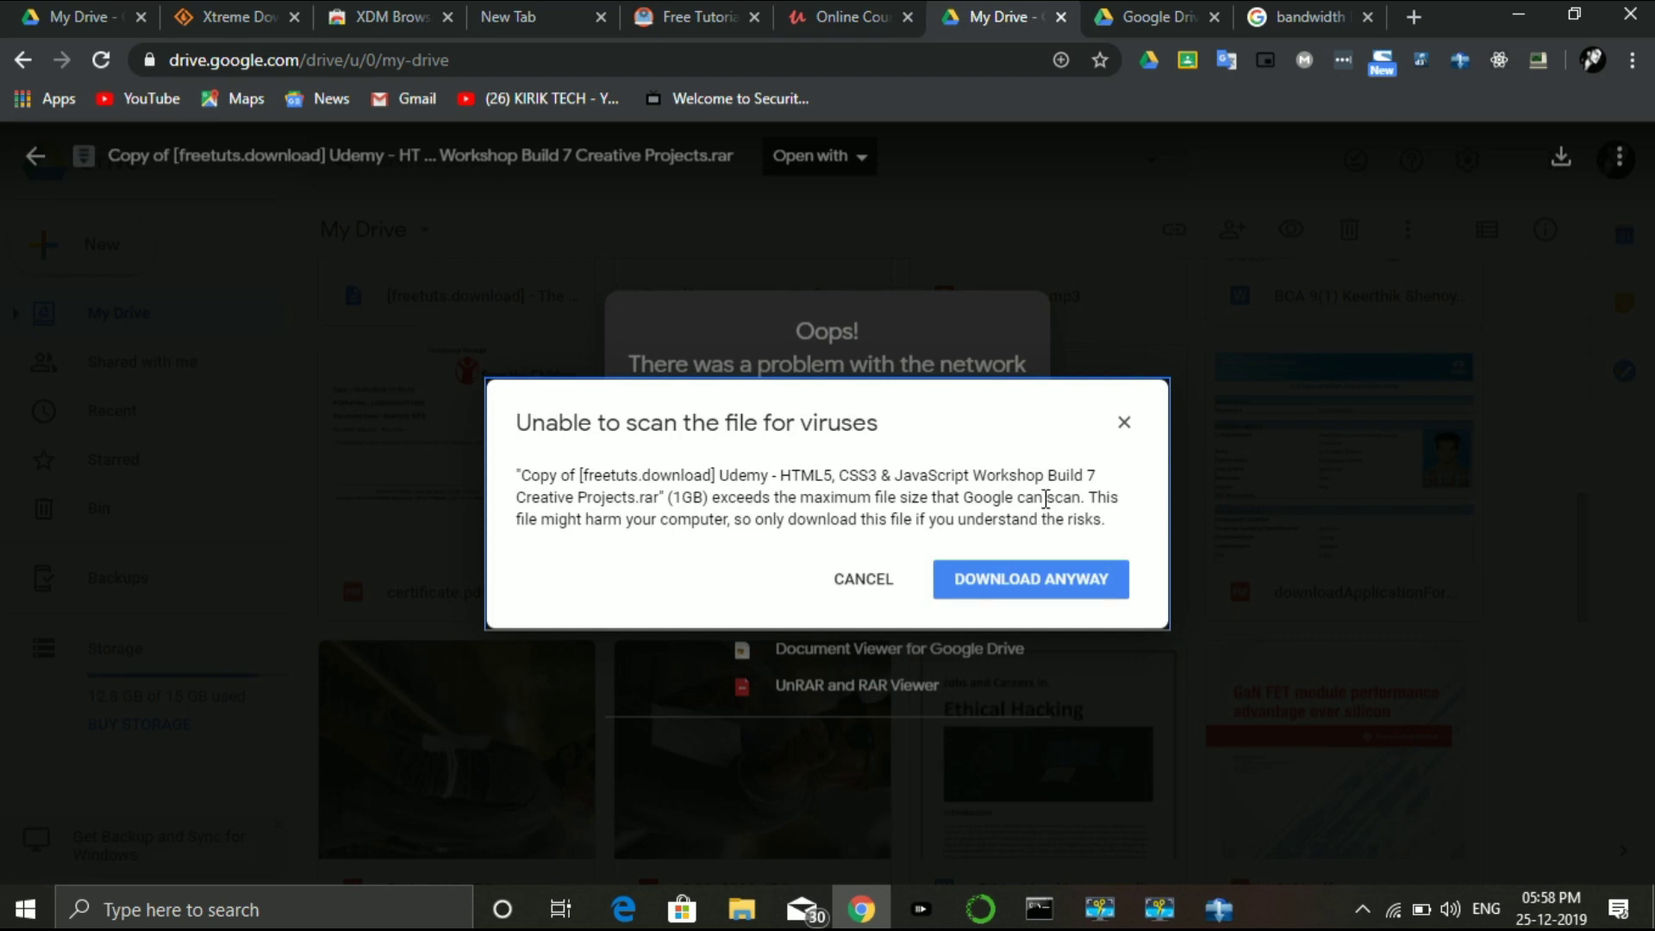
left_click(967, 582)
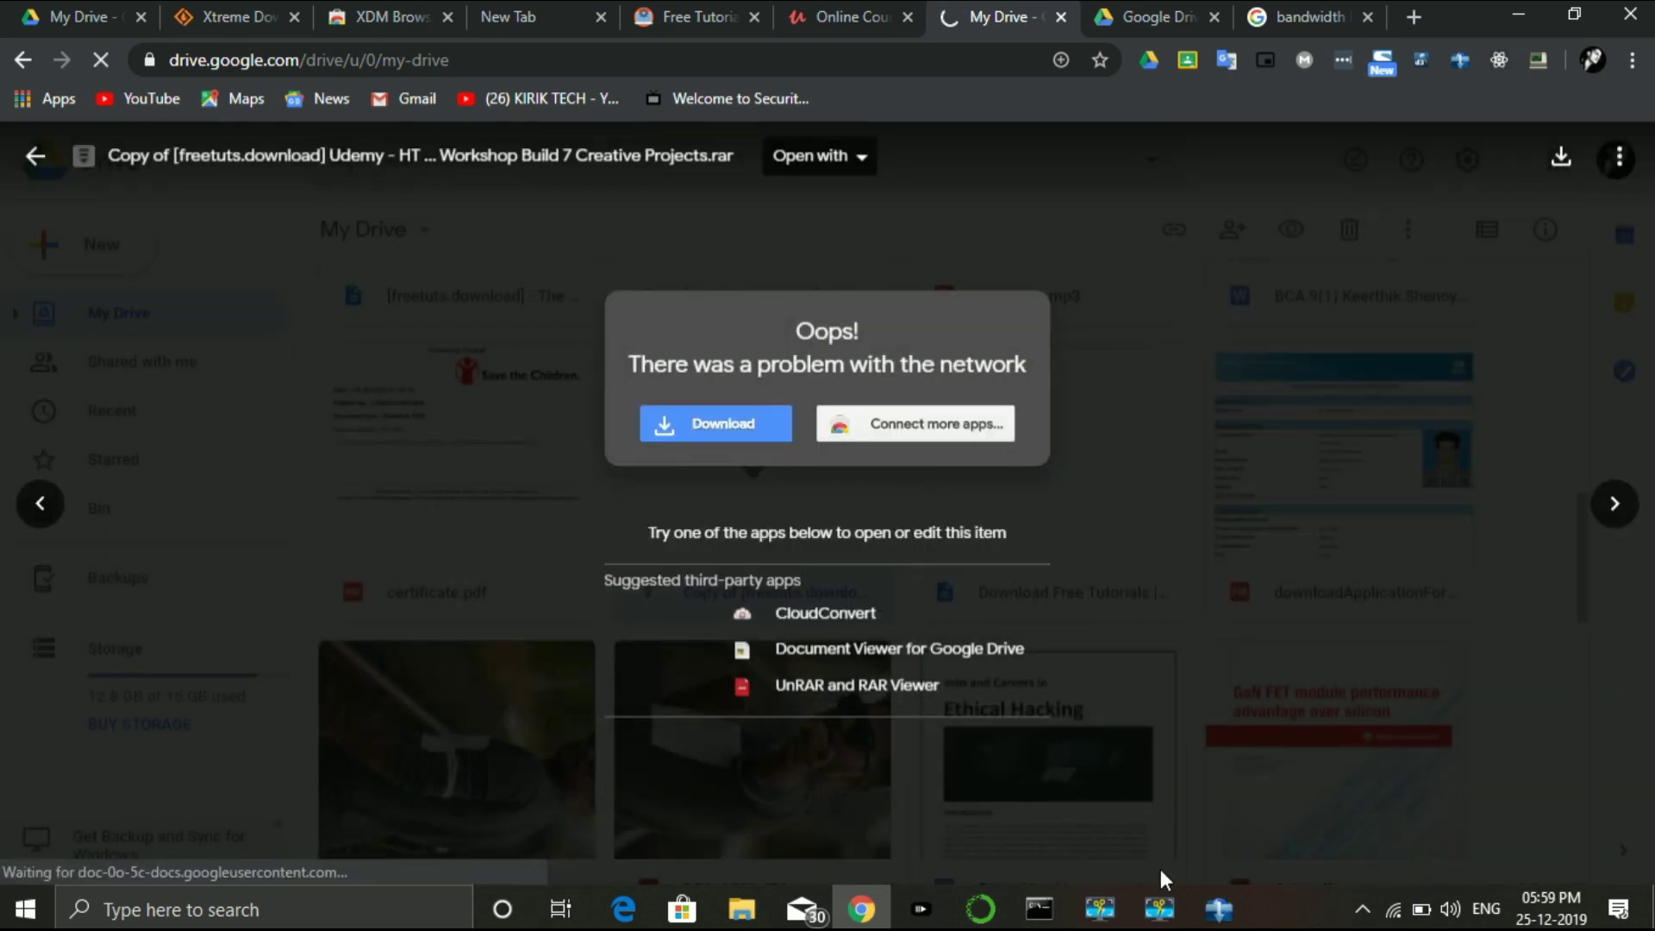
Switch to XDM, accept the new download link for the paused workshop archive and close Refresh Link
left_click(1233, 919)
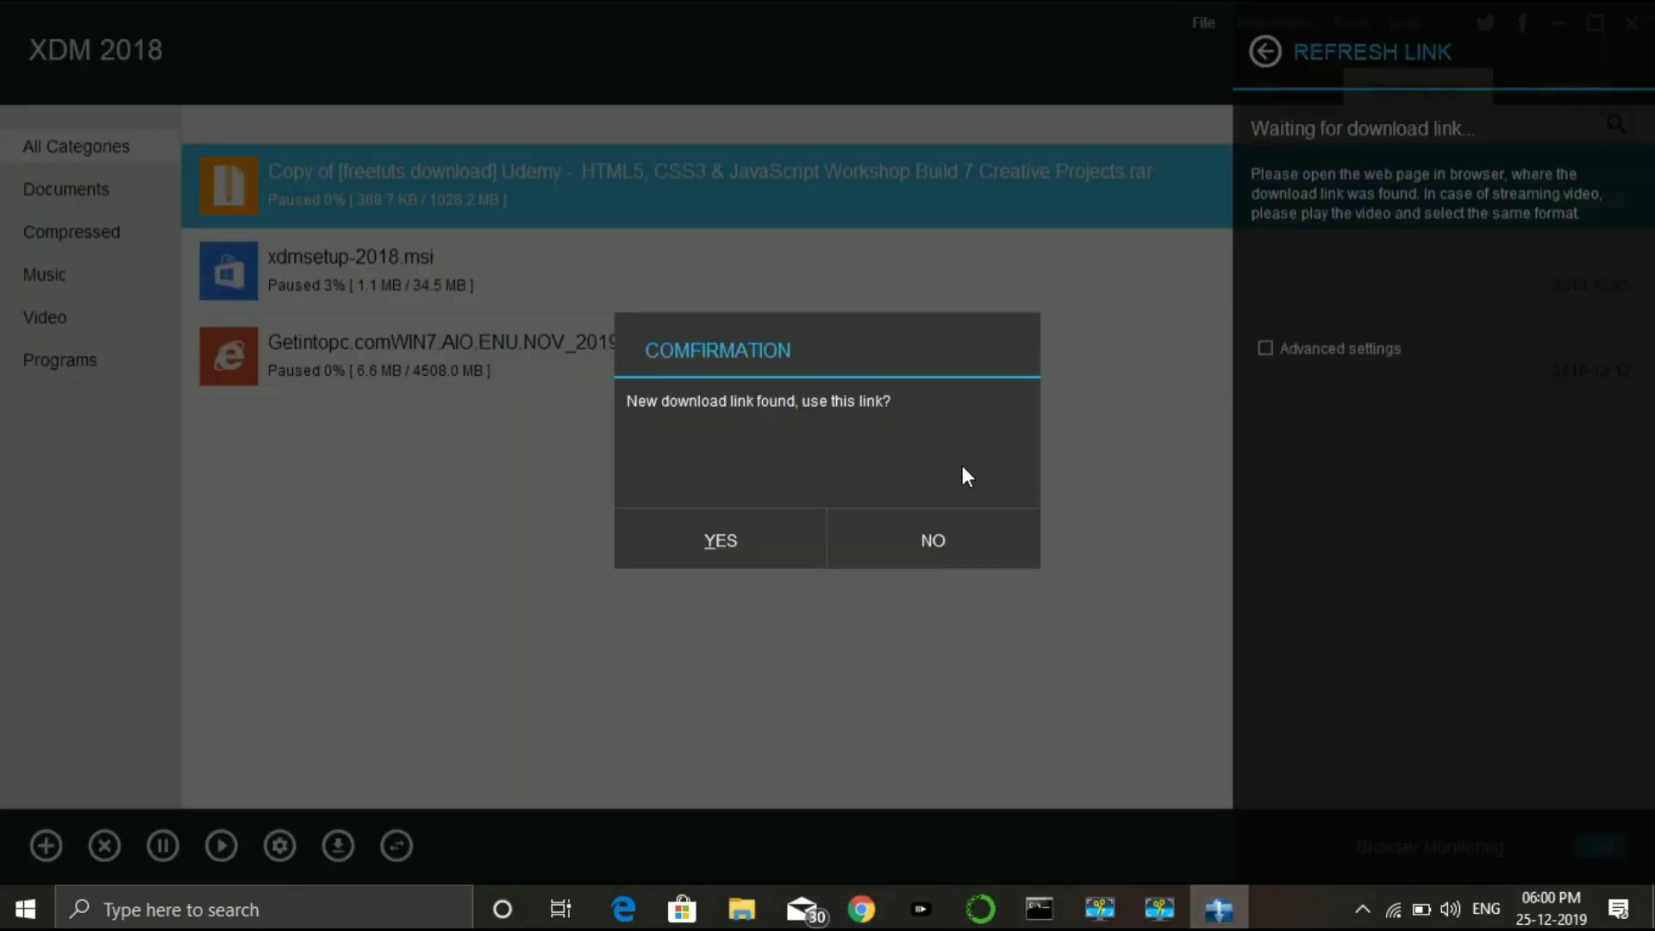
left_click(777, 540)
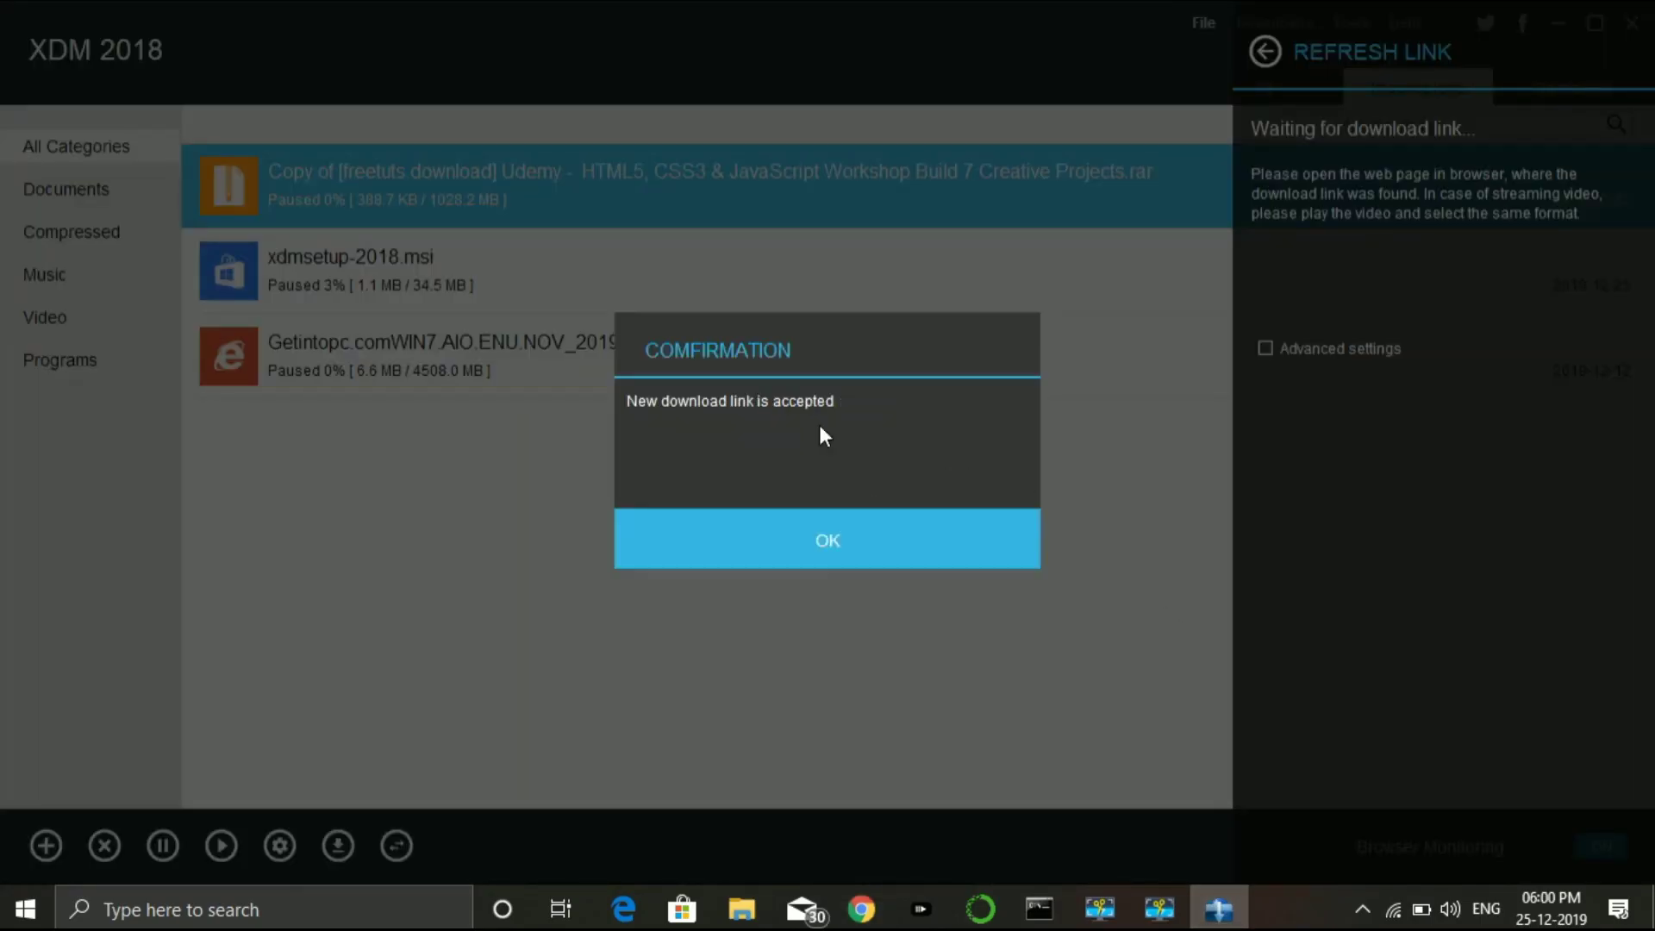
left_click(859, 540)
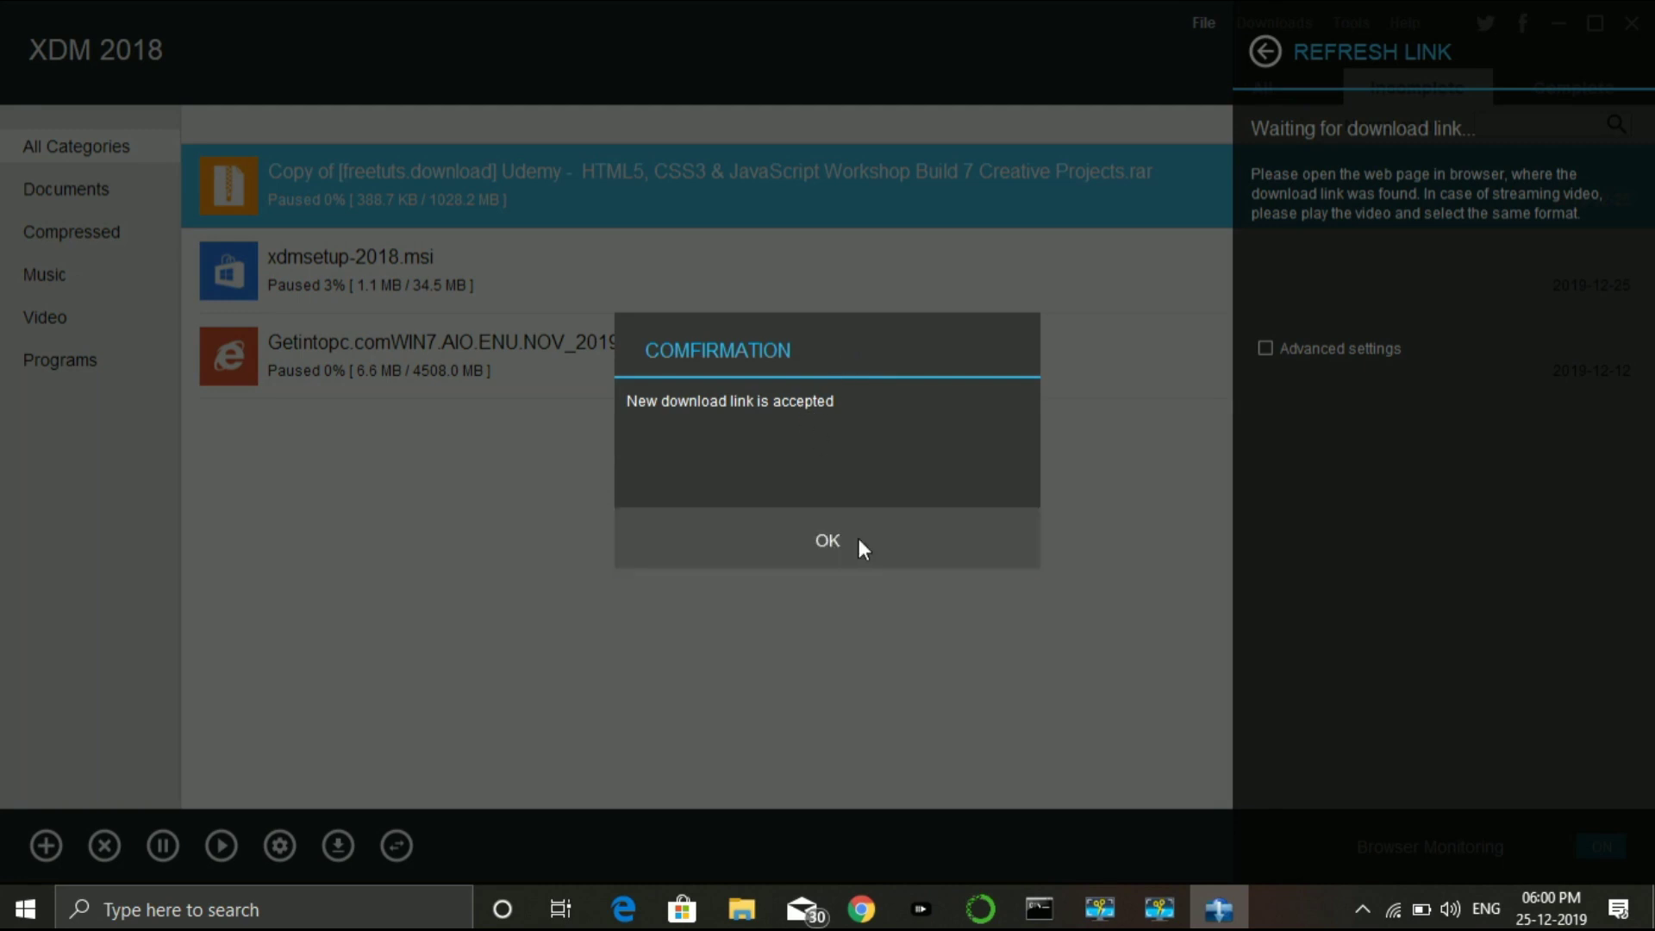
left_click(1266, 52)
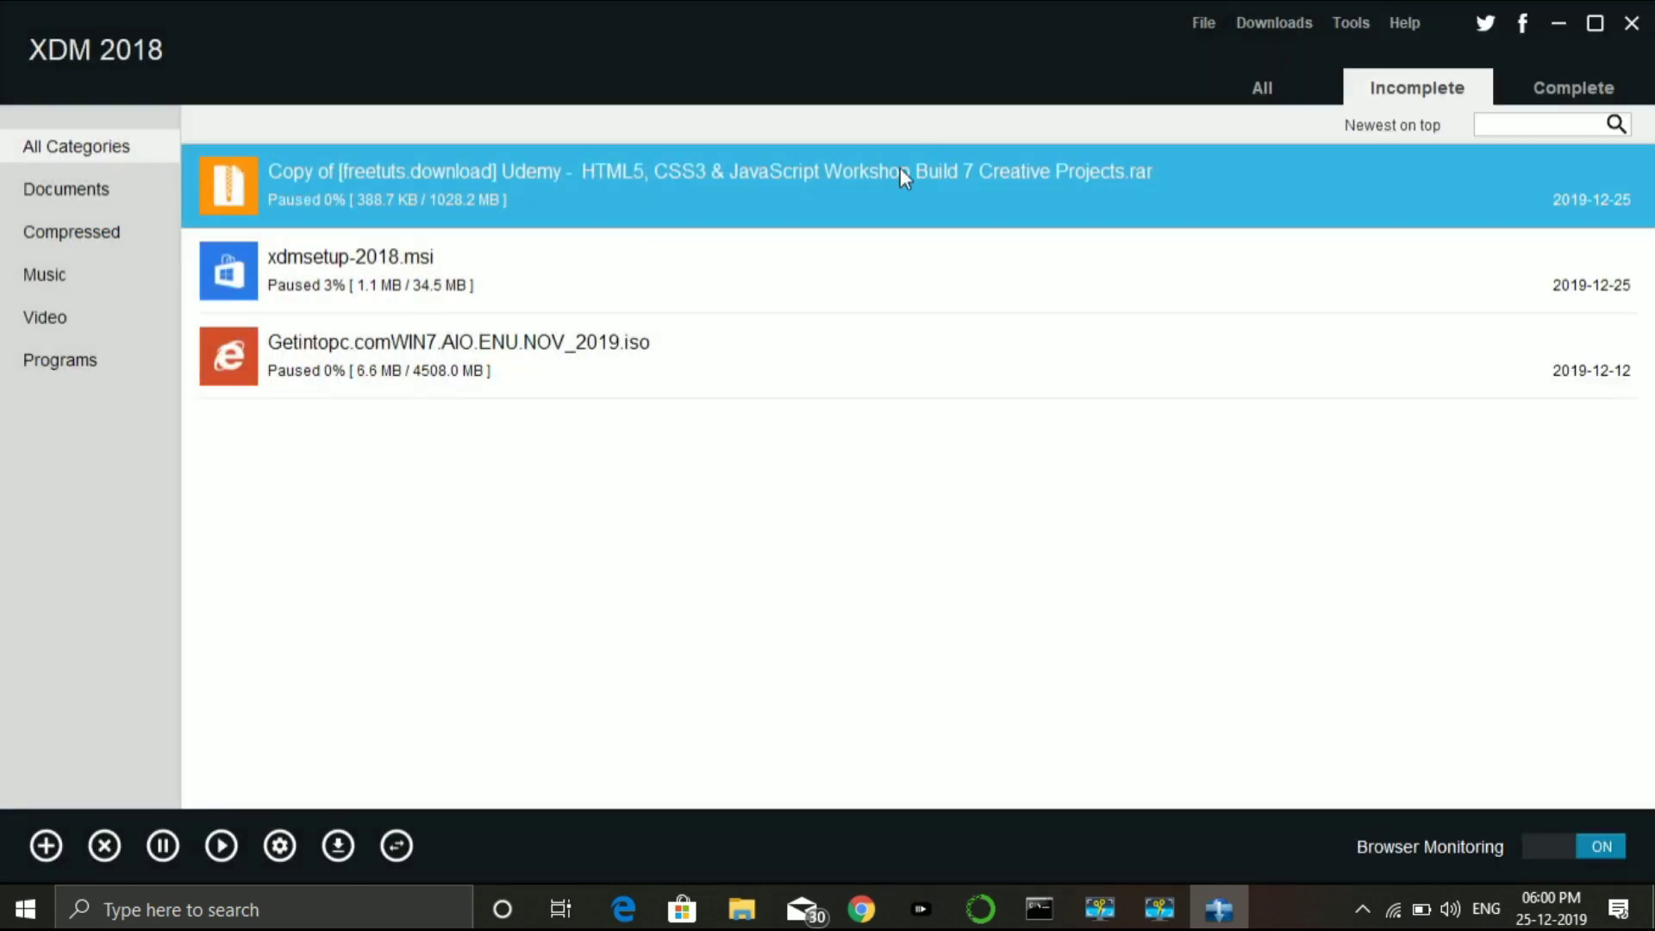
Resume the HTML5, CSS3 & JavaScript Workshop archive download and pause it again
left_click(210, 844)
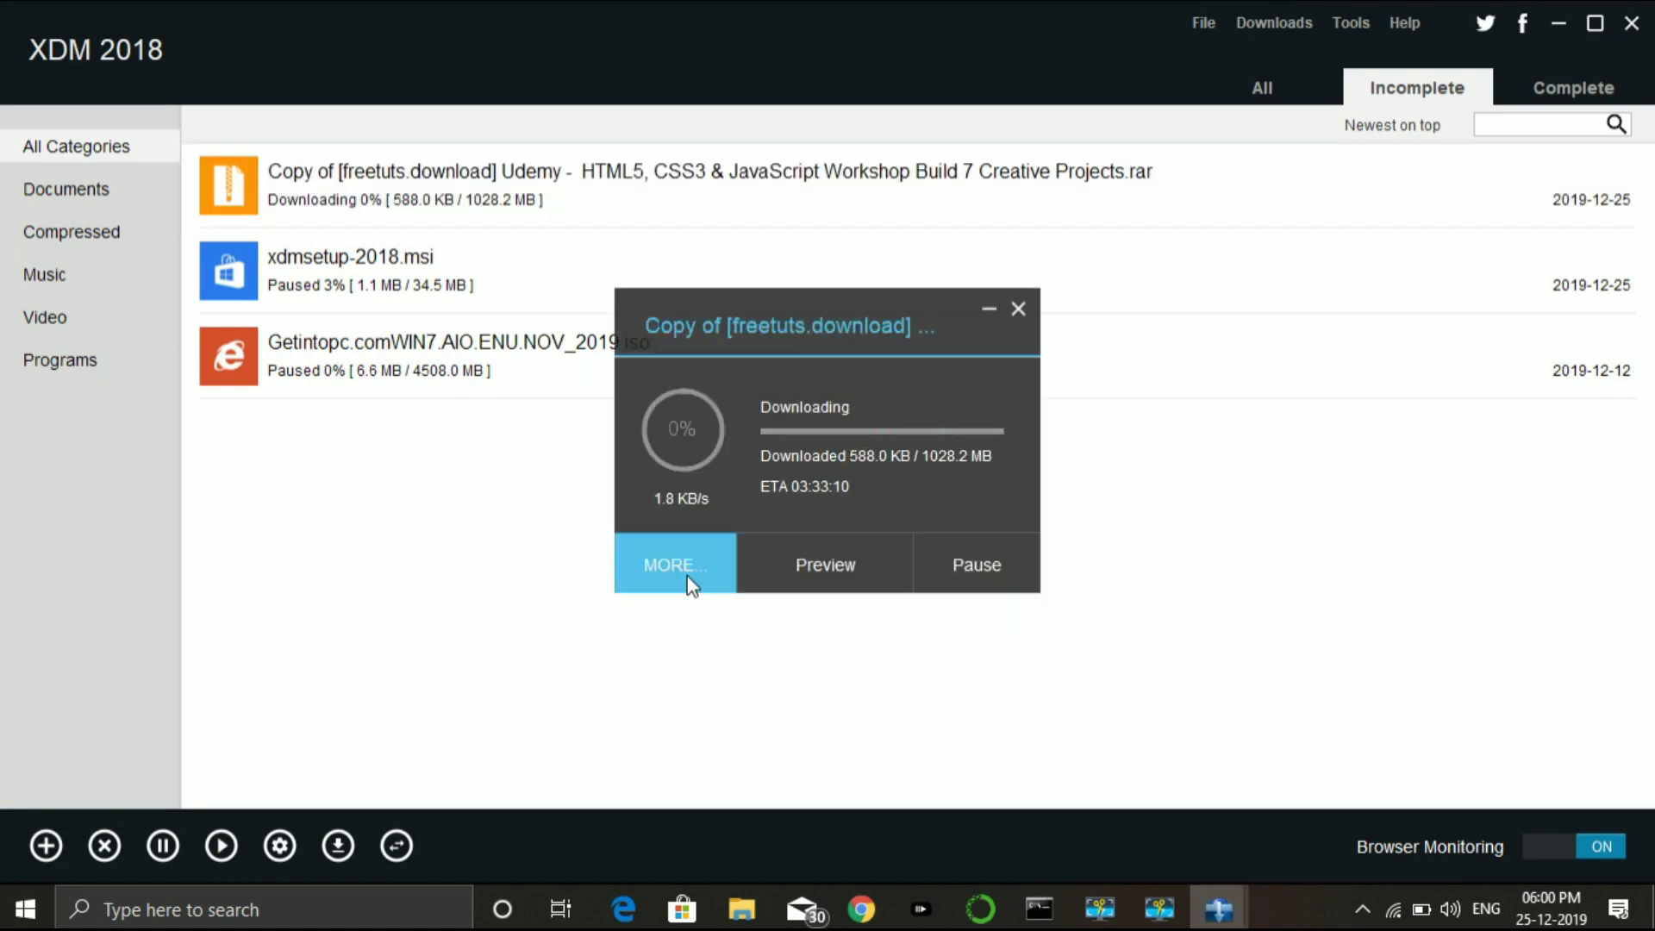
left_click(949, 569)
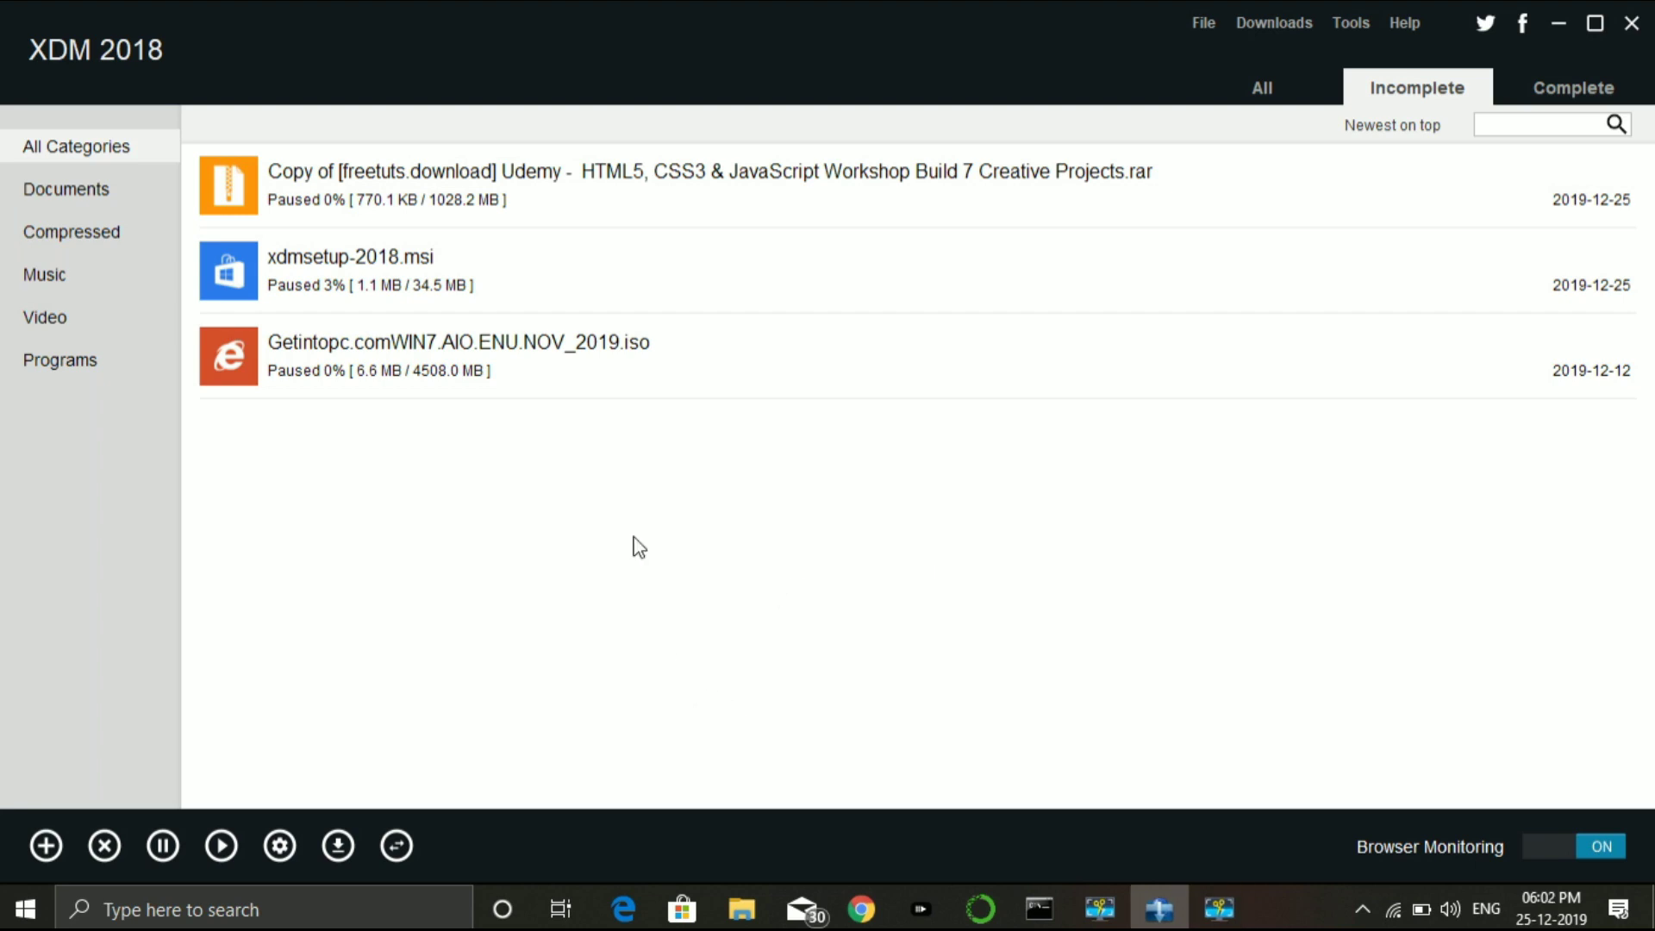
Open the settings and review the category choices for the default download folder, keeping General
left_click(276, 862)
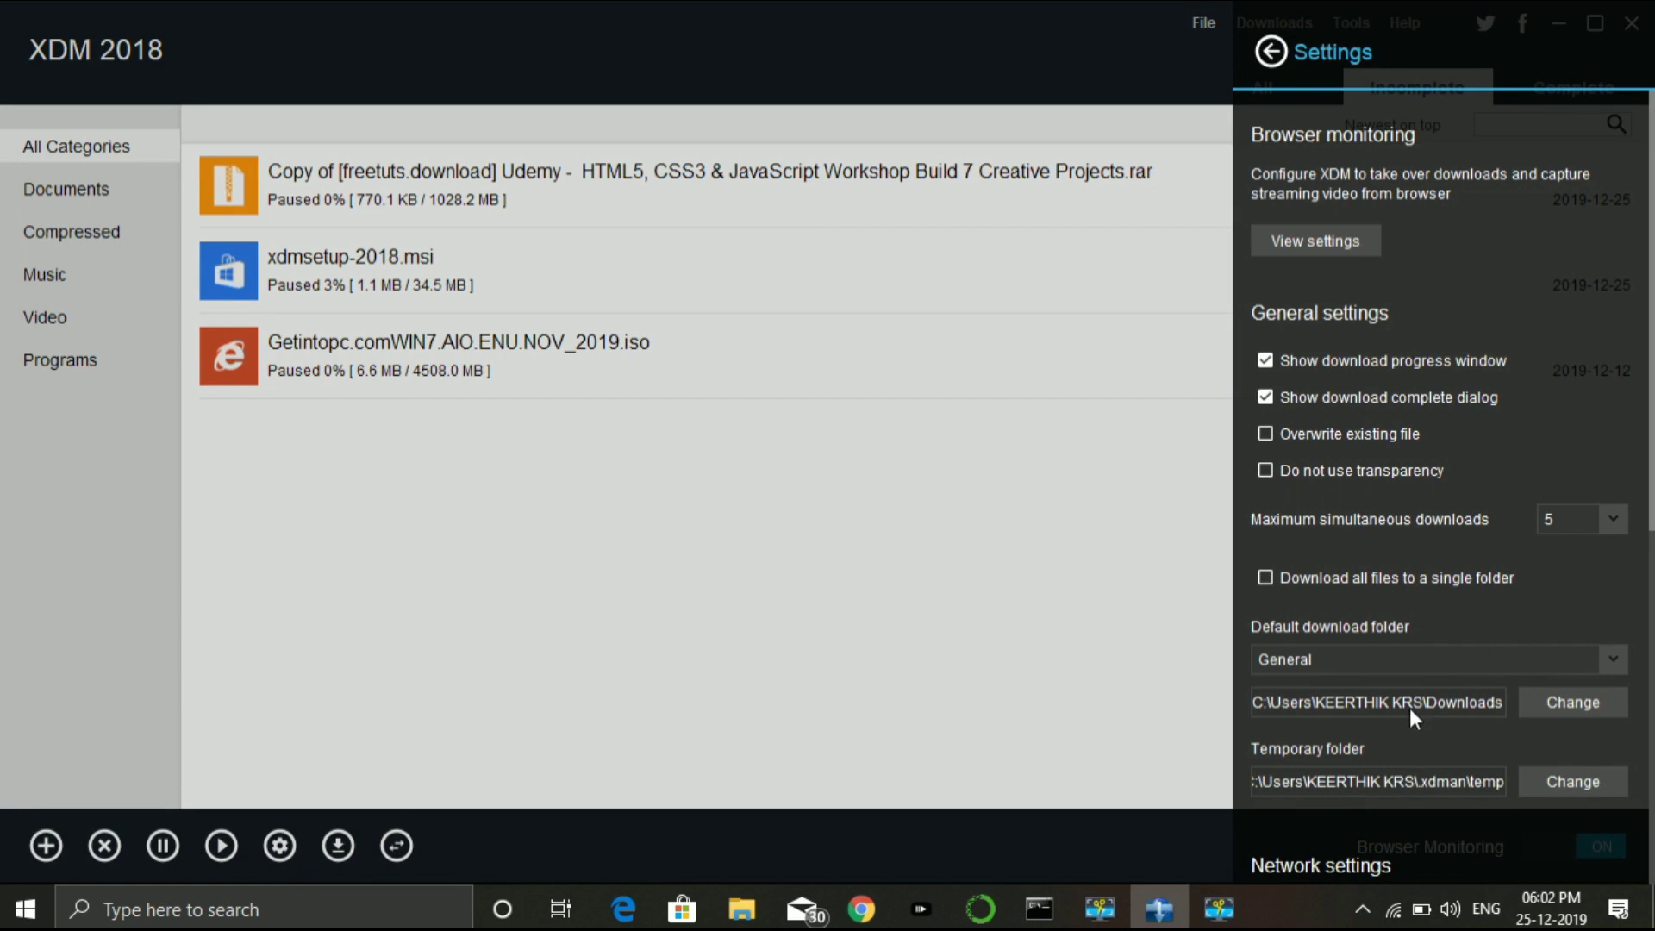
left_click(1520, 660)
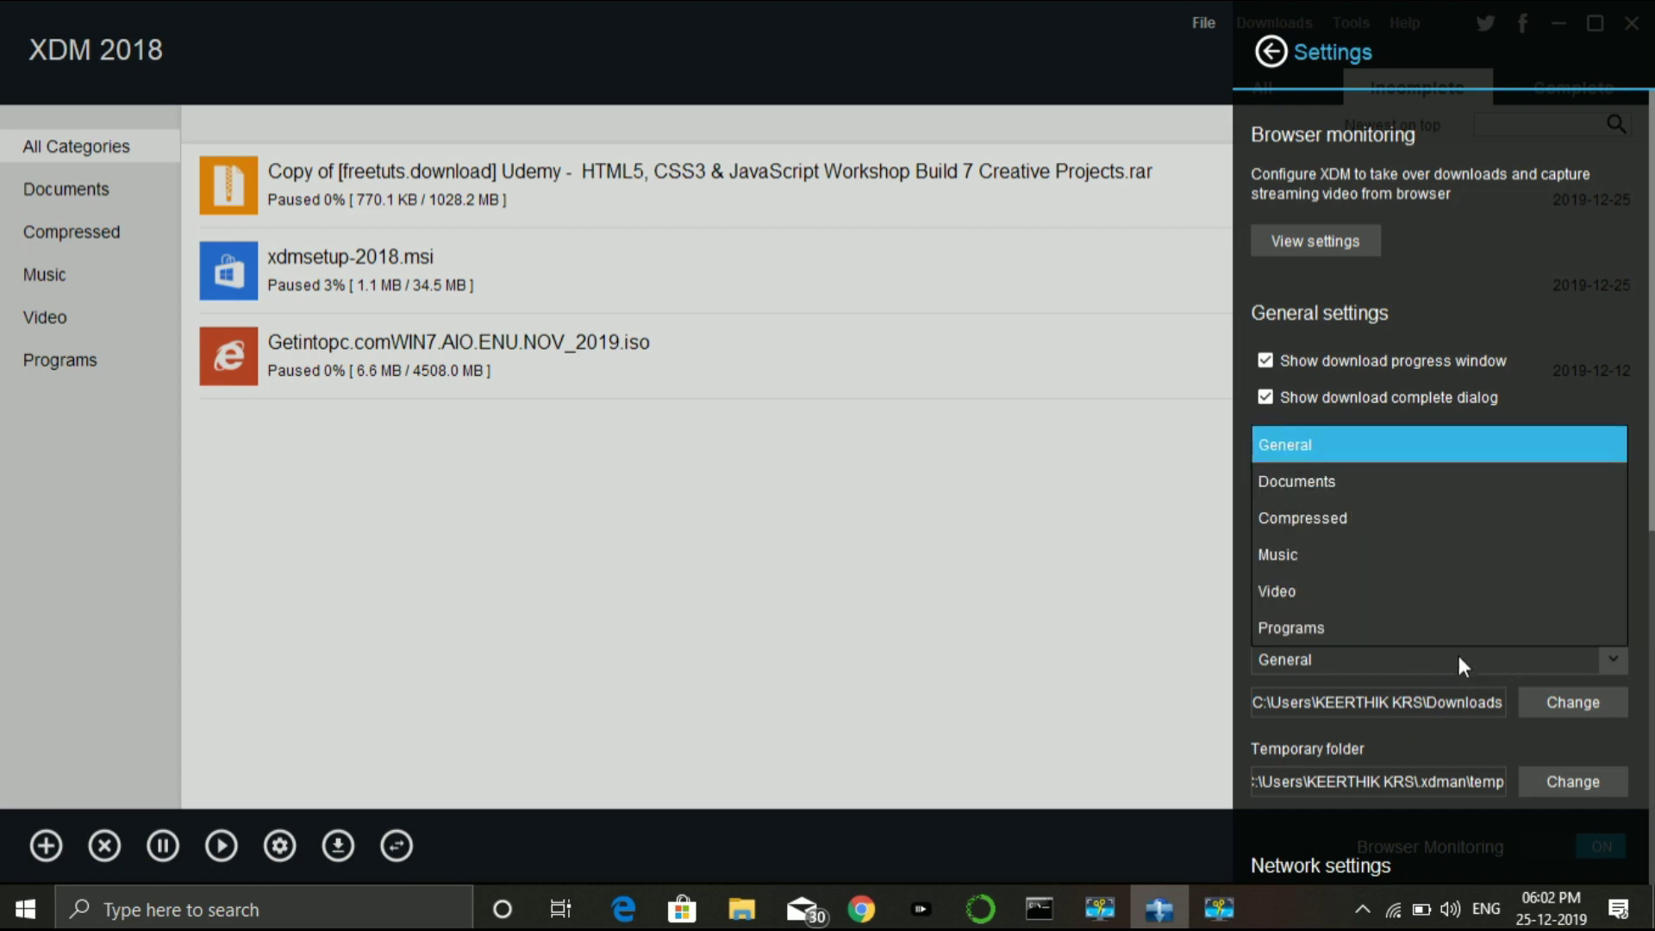
left_click(1437, 443)
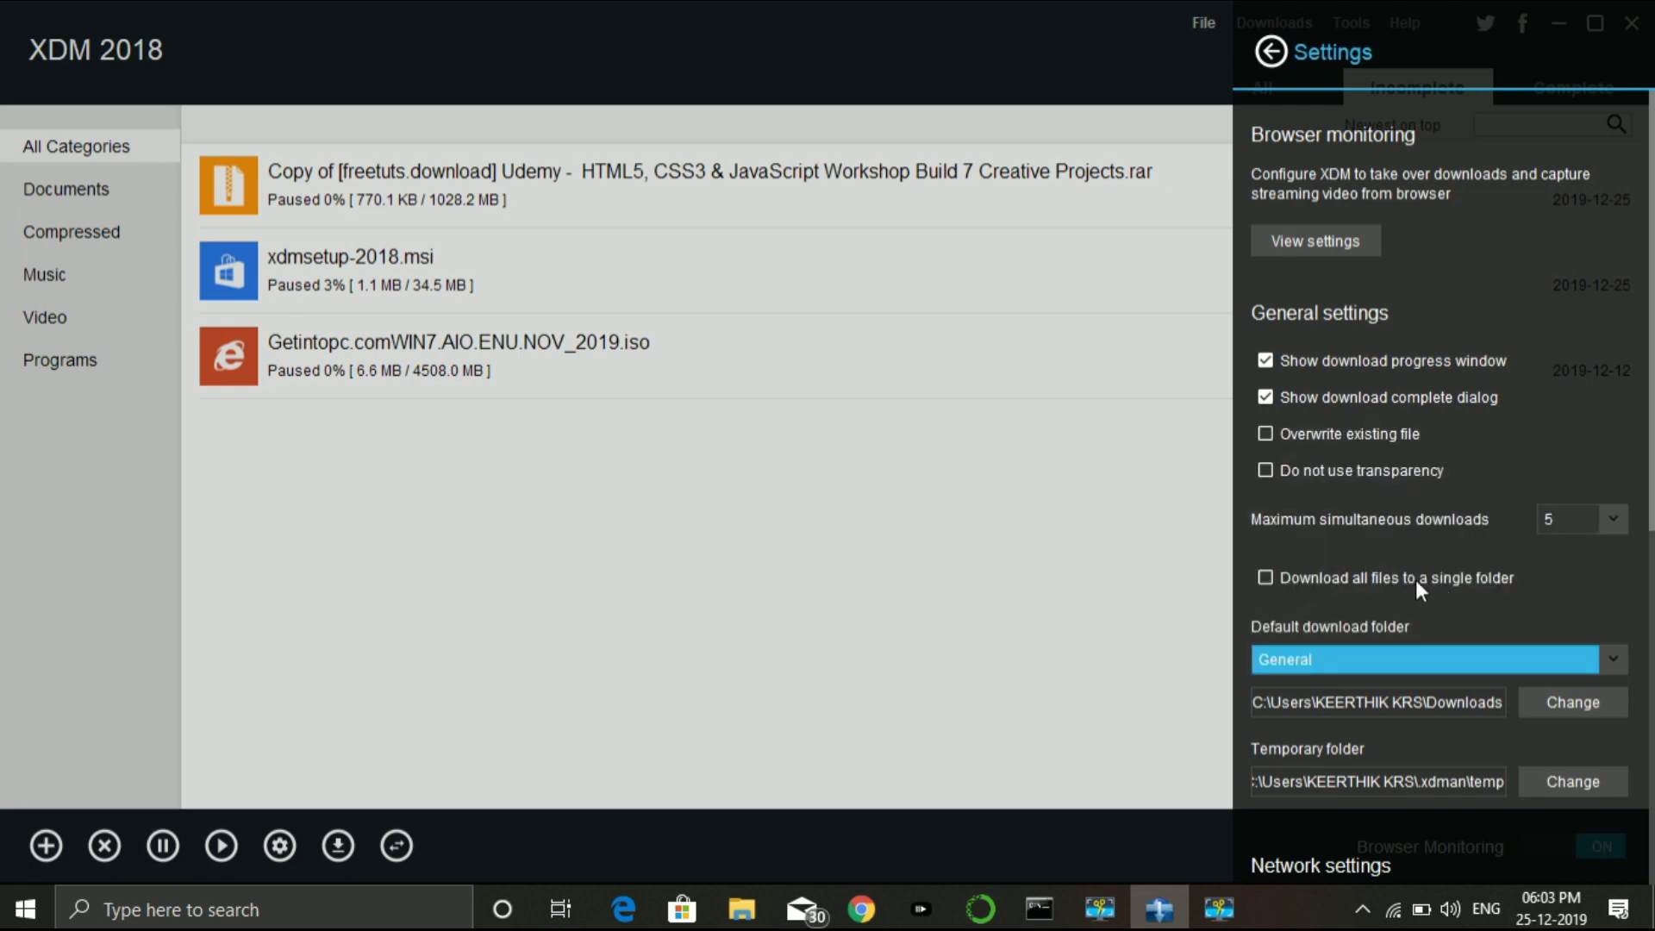
Try downloading all files to a single folder, browse for its location, cancel the choice and turn the option off
left_click(1378, 579)
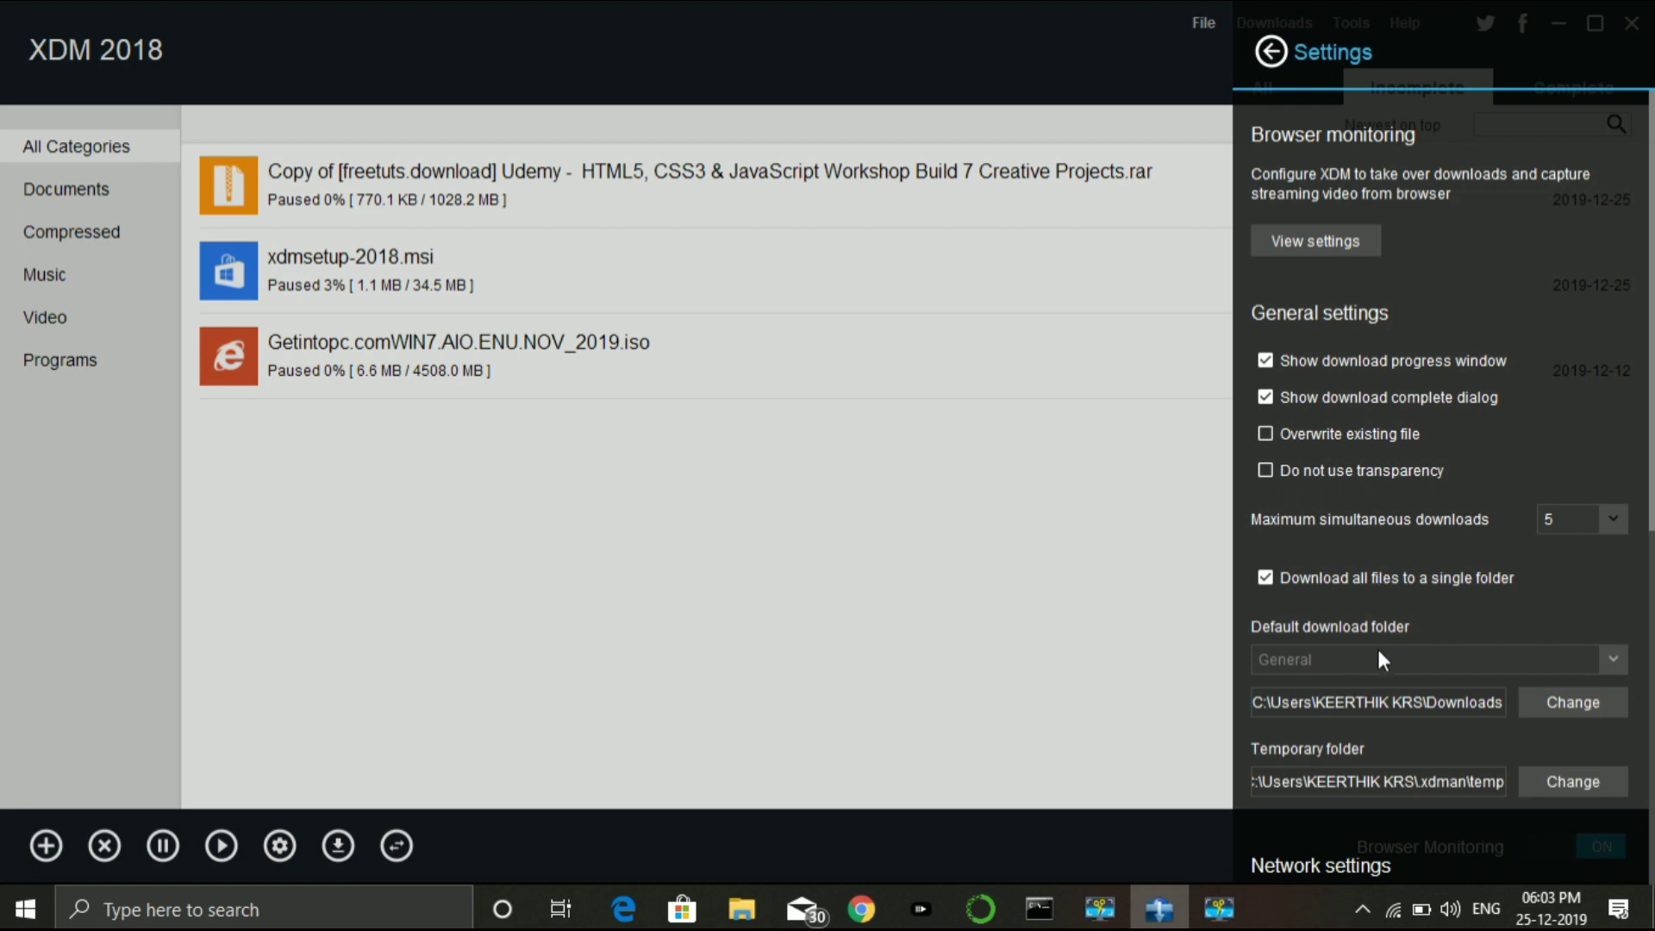
left_click(1565, 700)
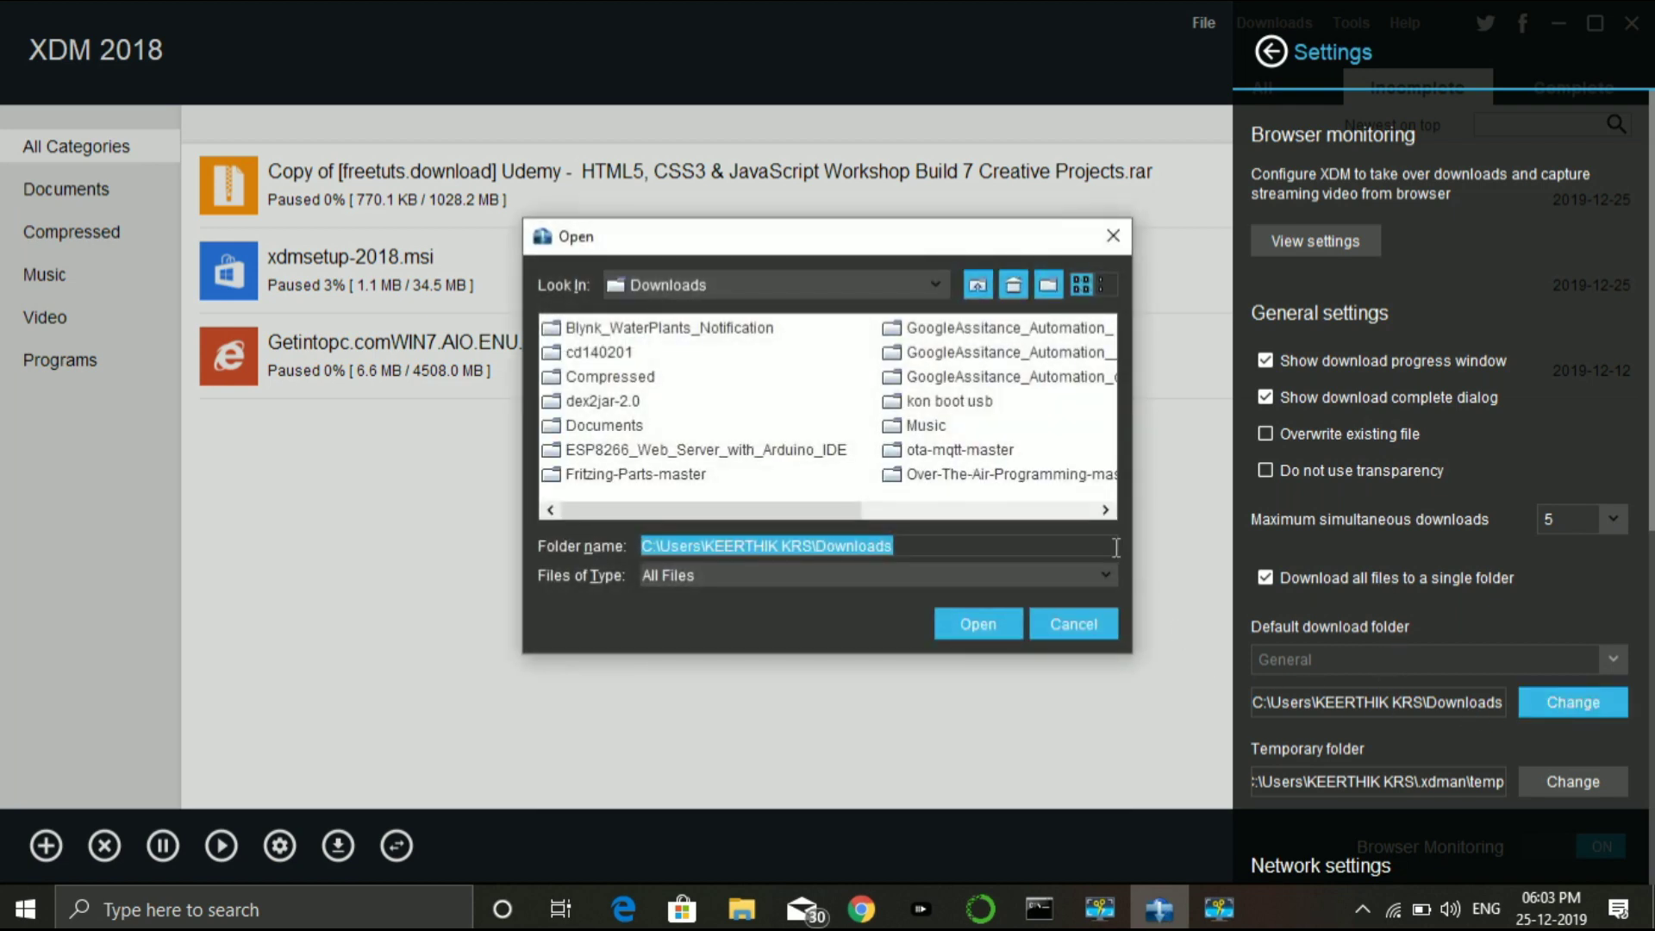
left_click(1064, 623)
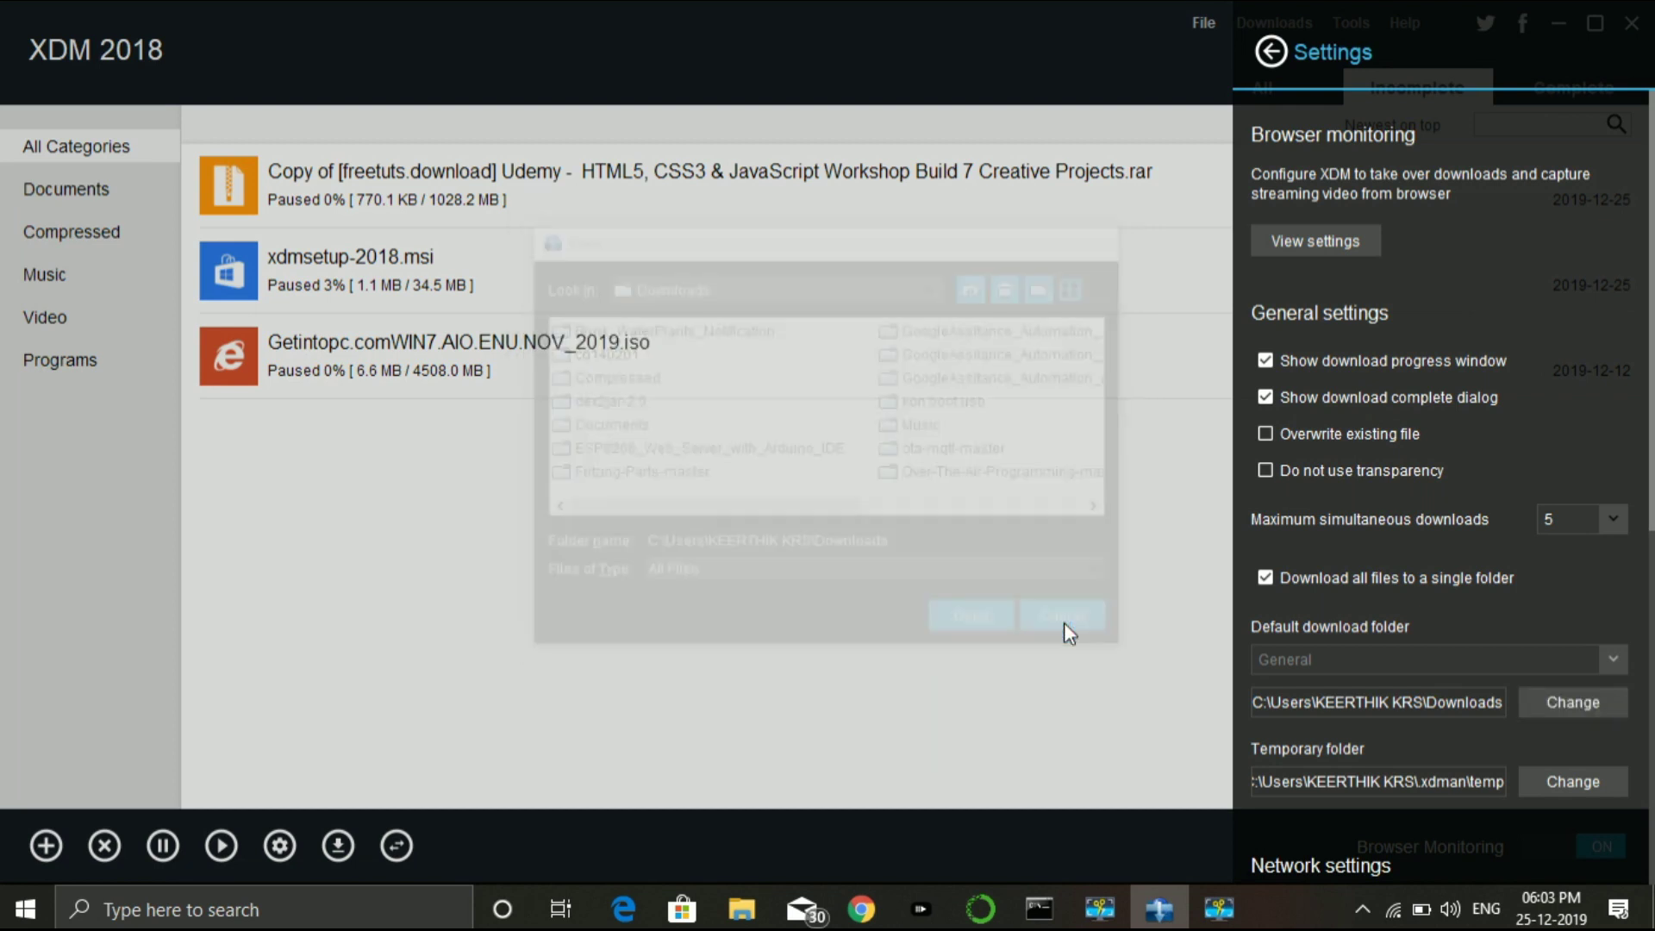
left_click(1343, 576)
Show the default download folder for the Compressed category
left_click(1342, 664)
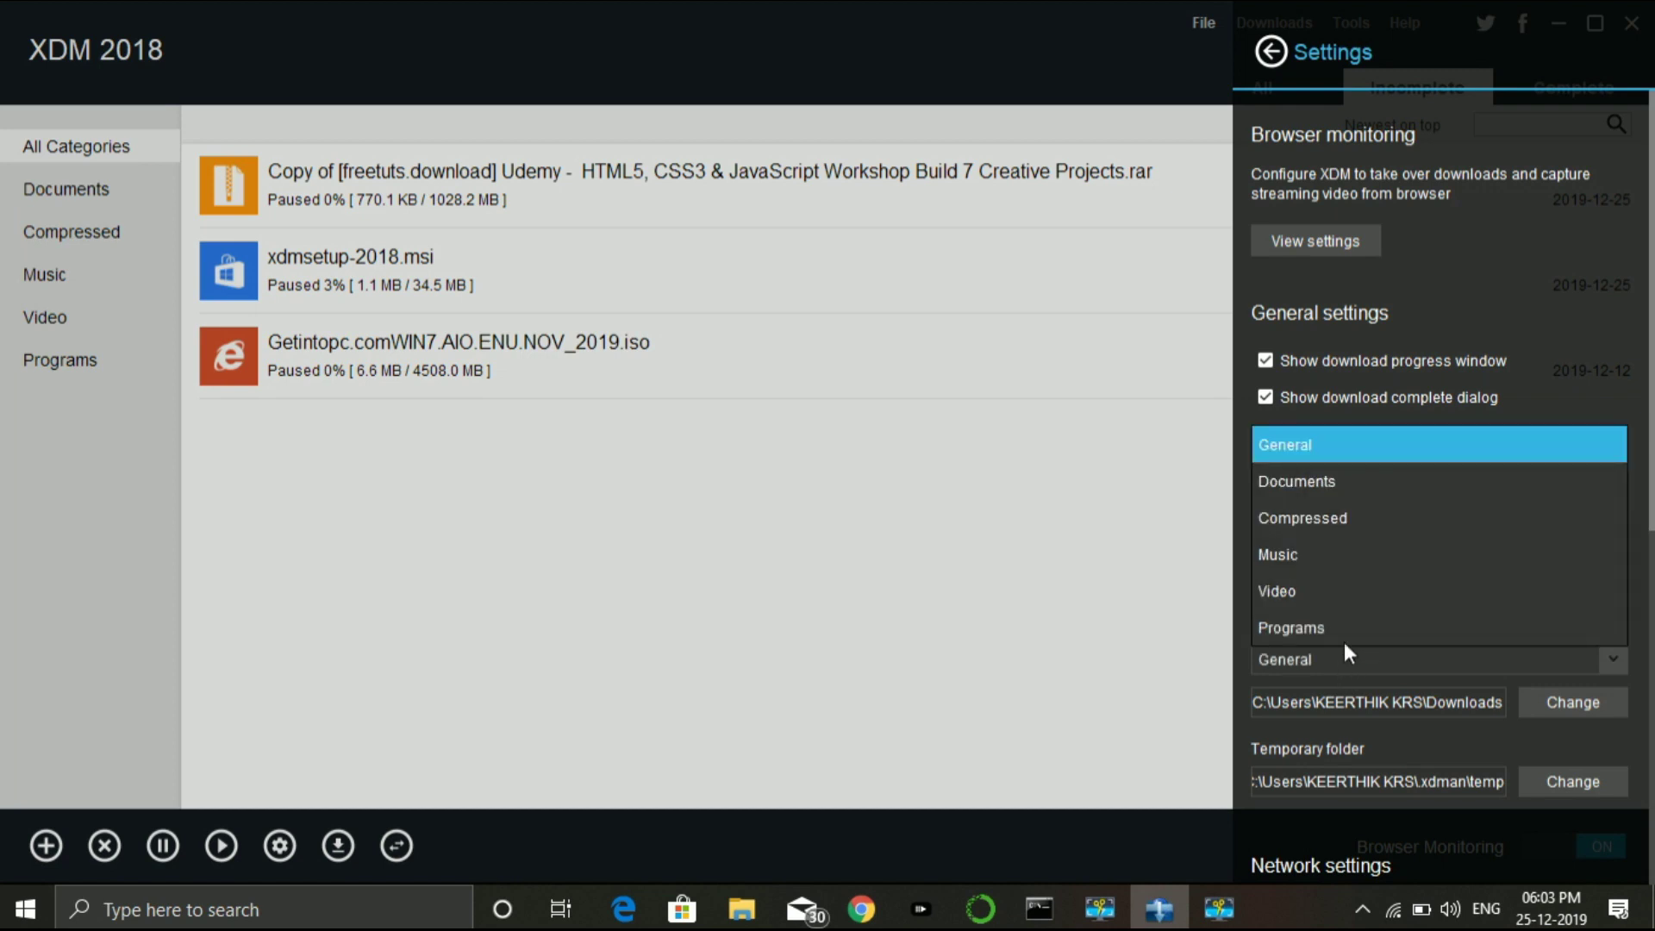
left_click(1319, 510)
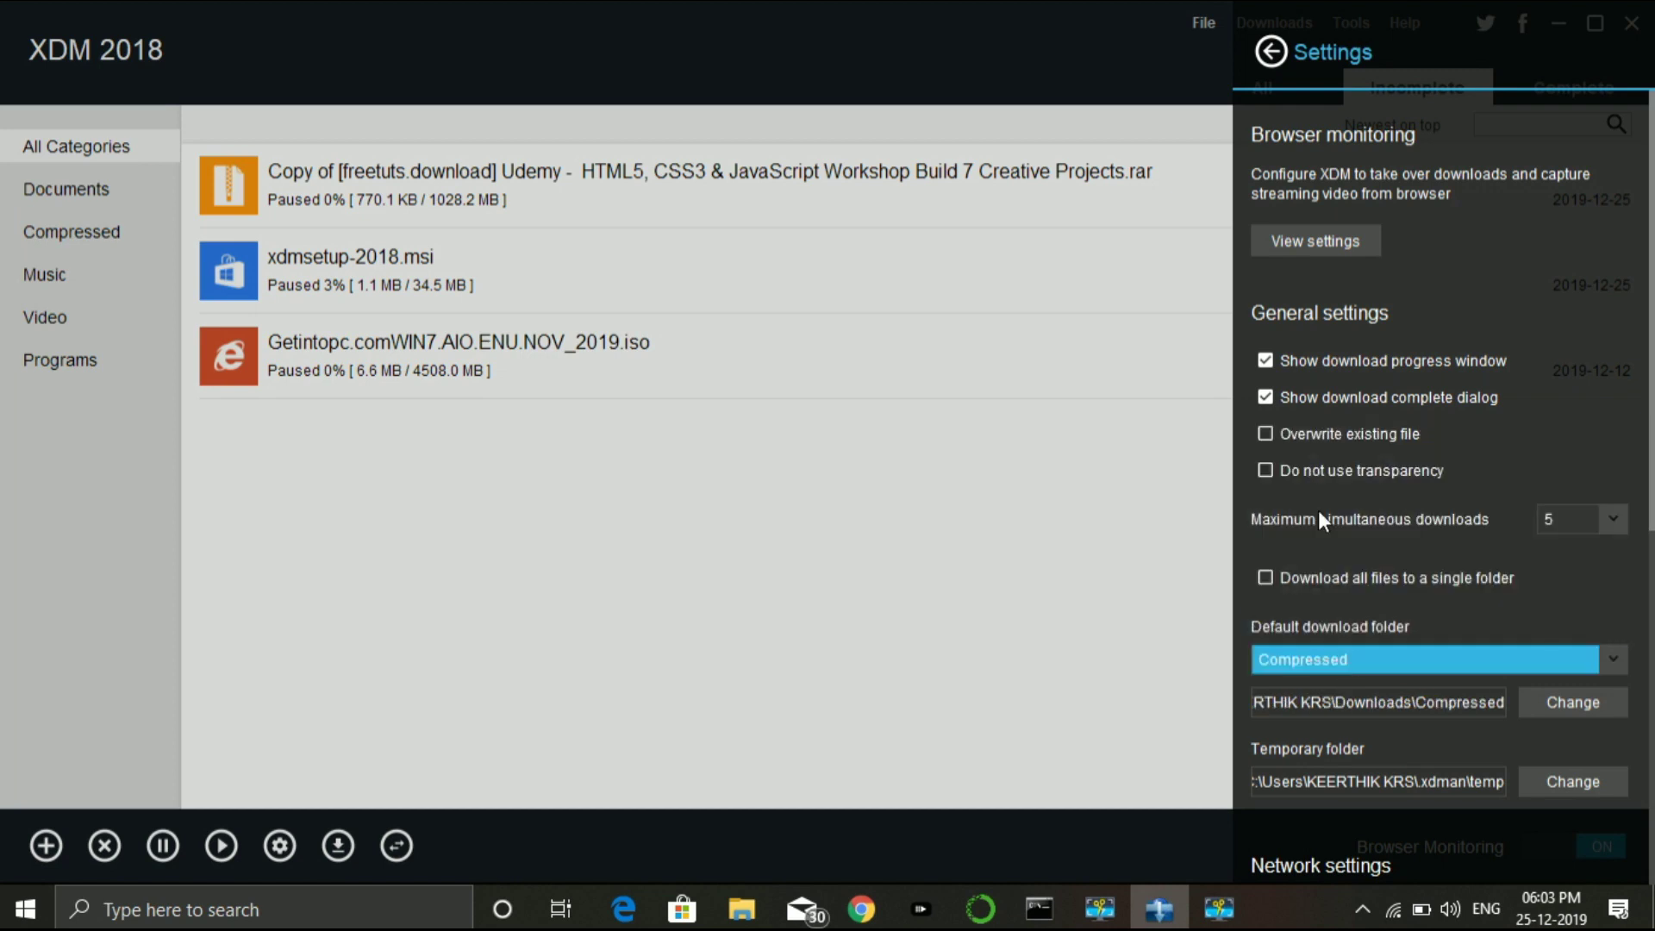
left_click(1421, 655)
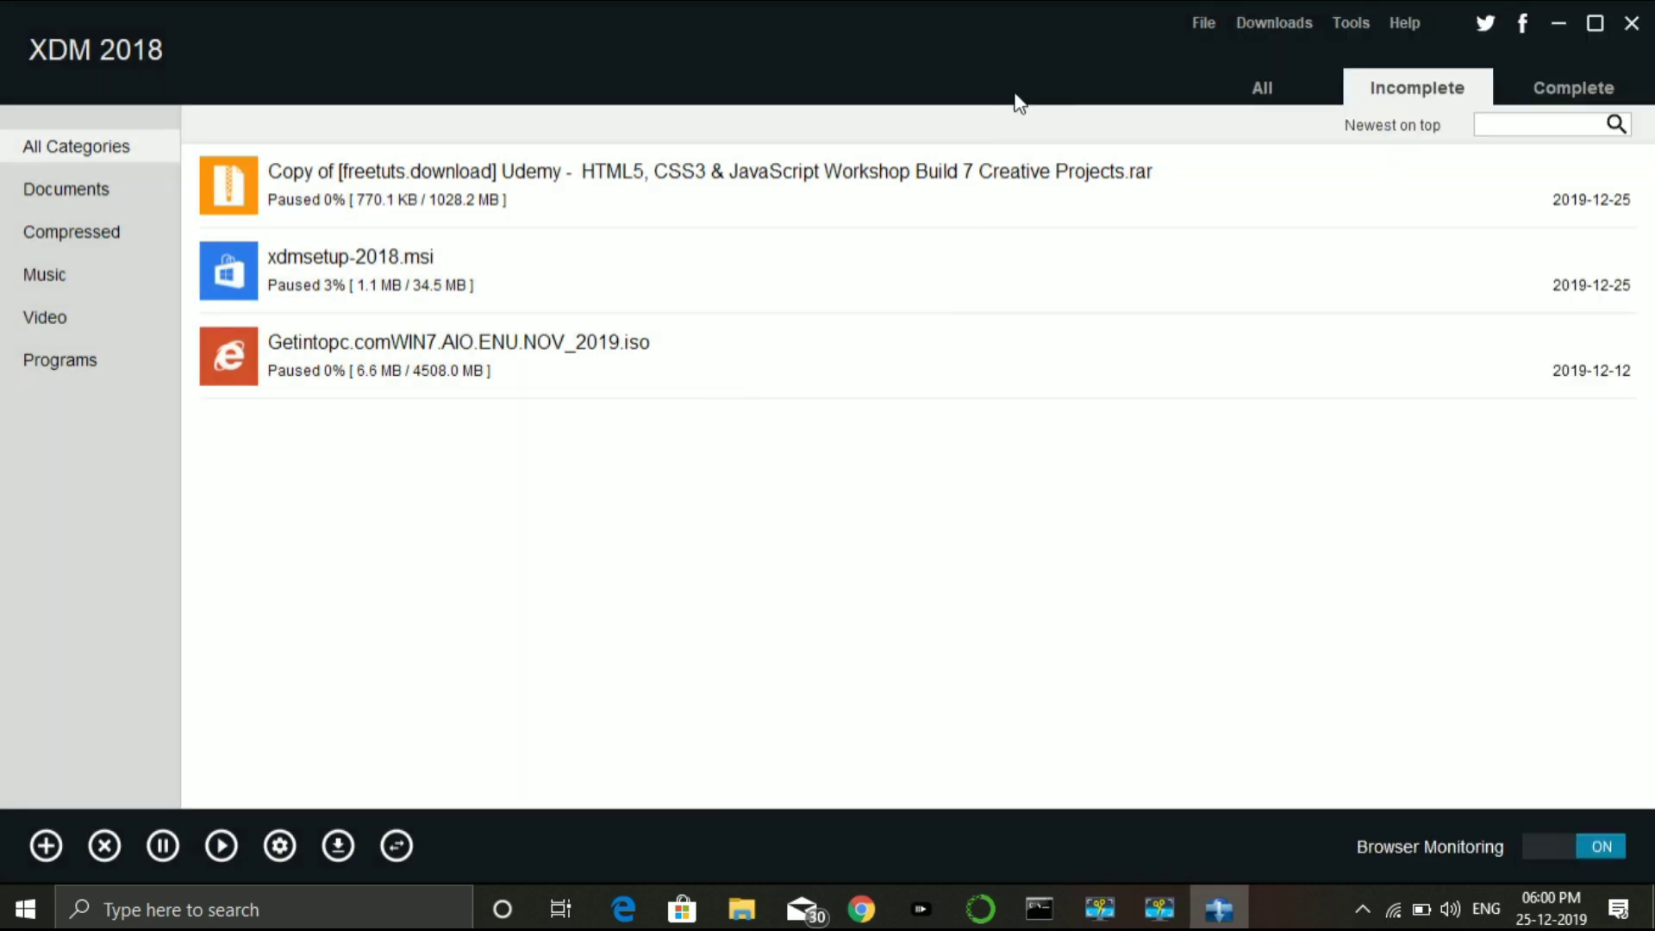
left_click(1273, 22)
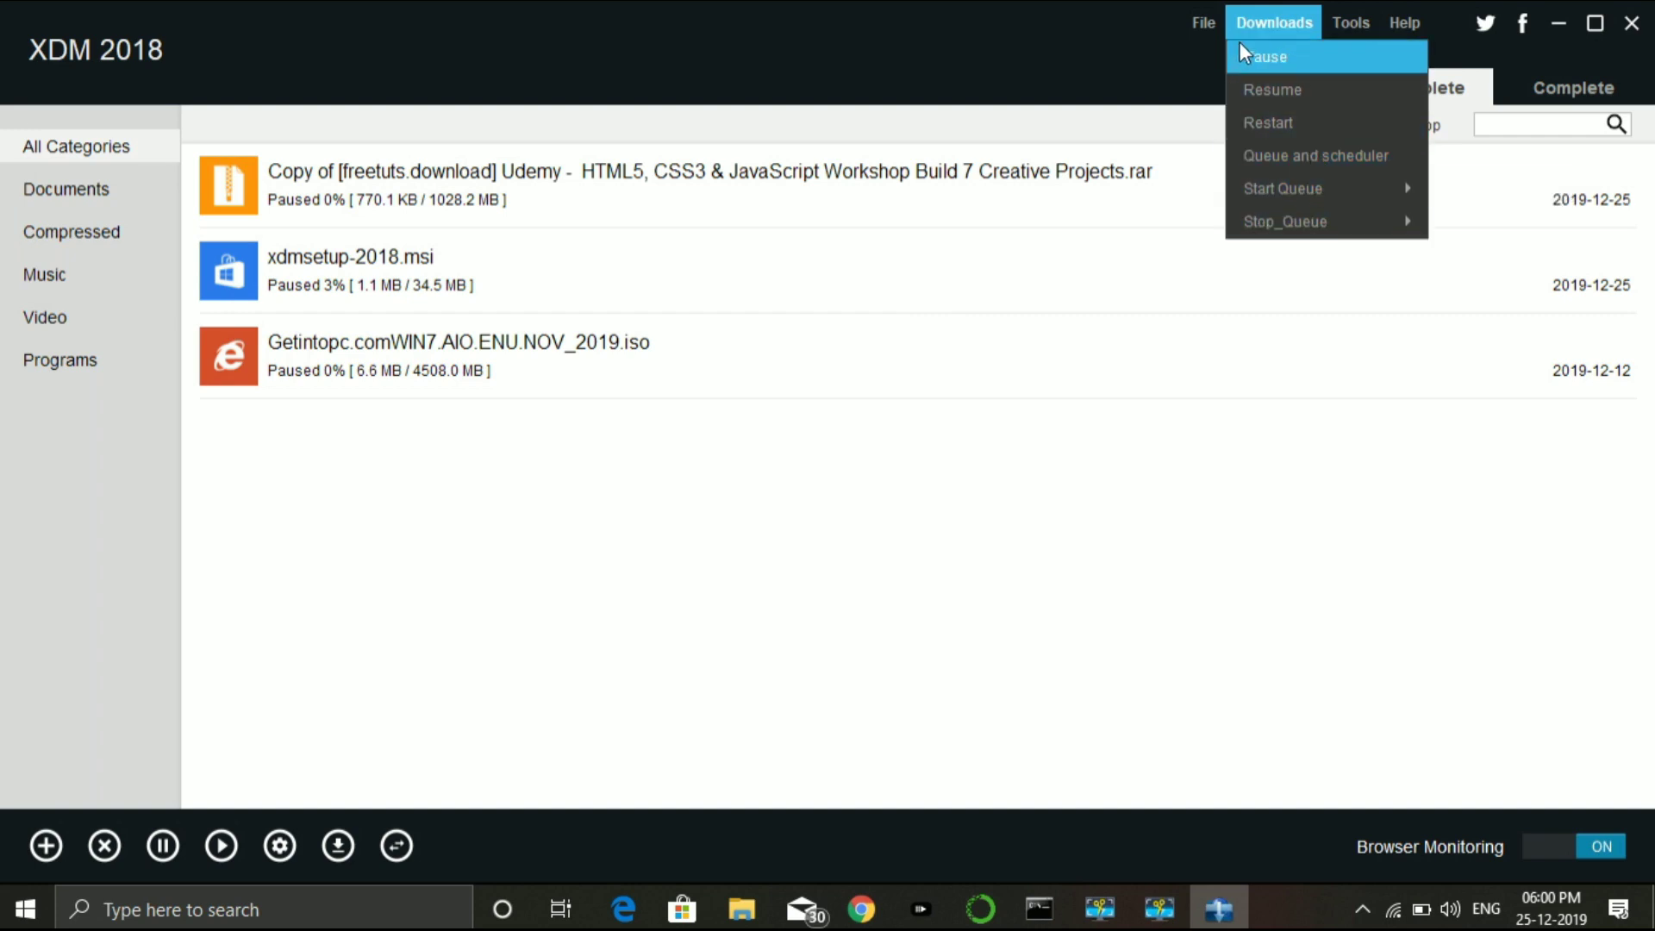
mouse_move(1203, 23)
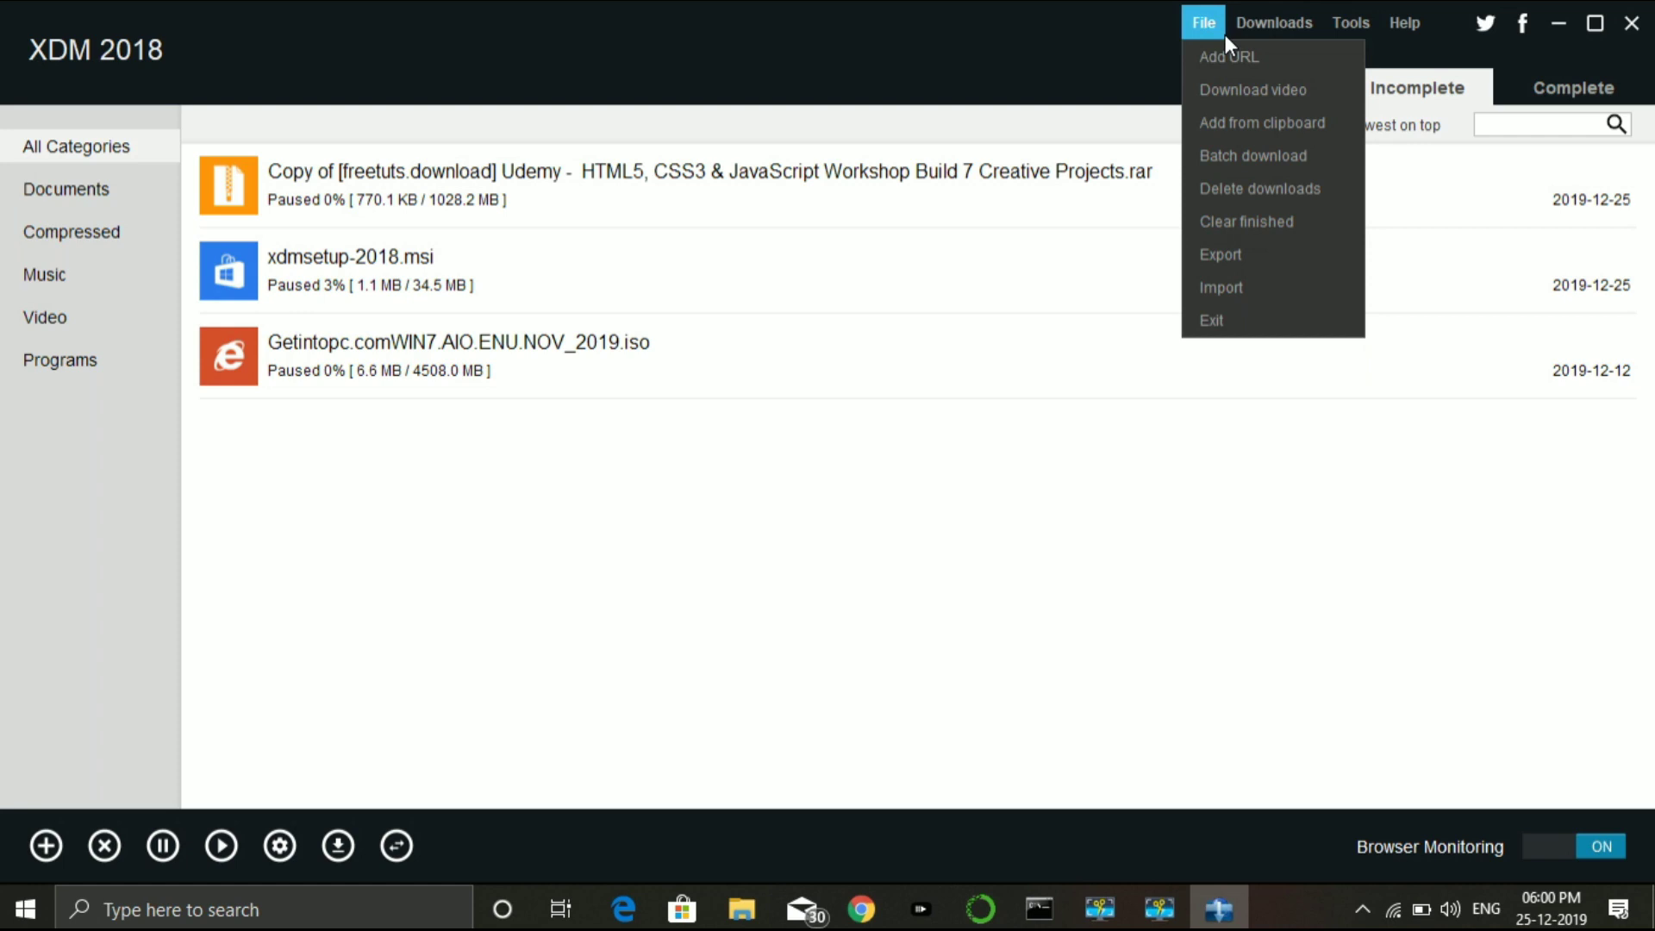
left_click(961, 528)
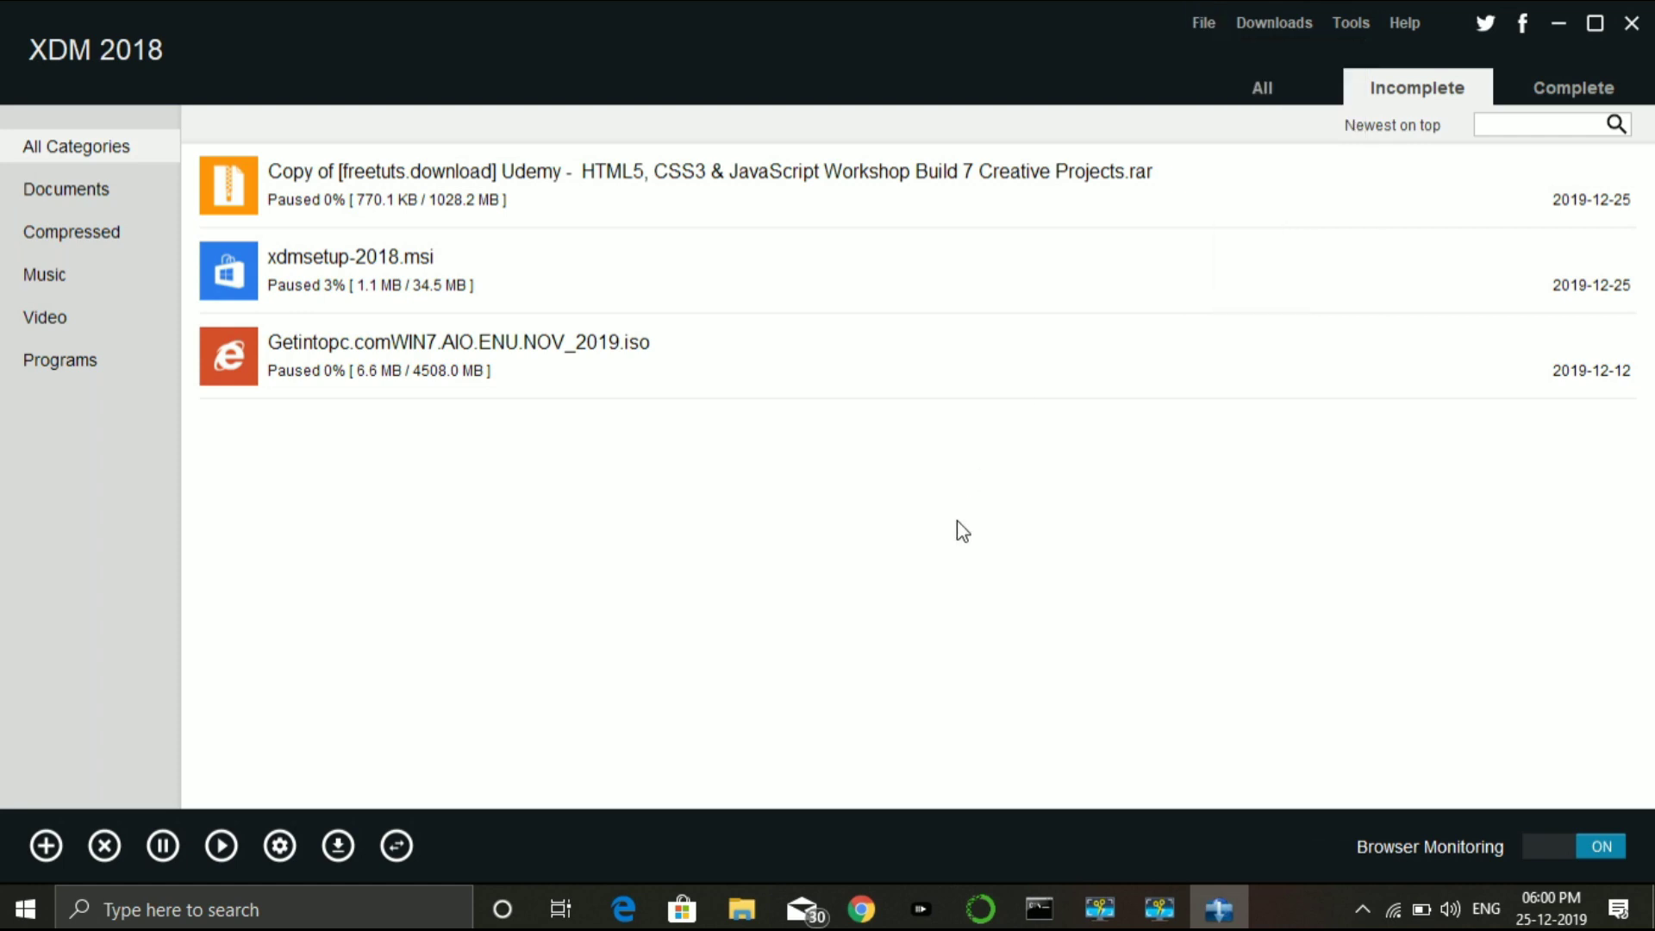